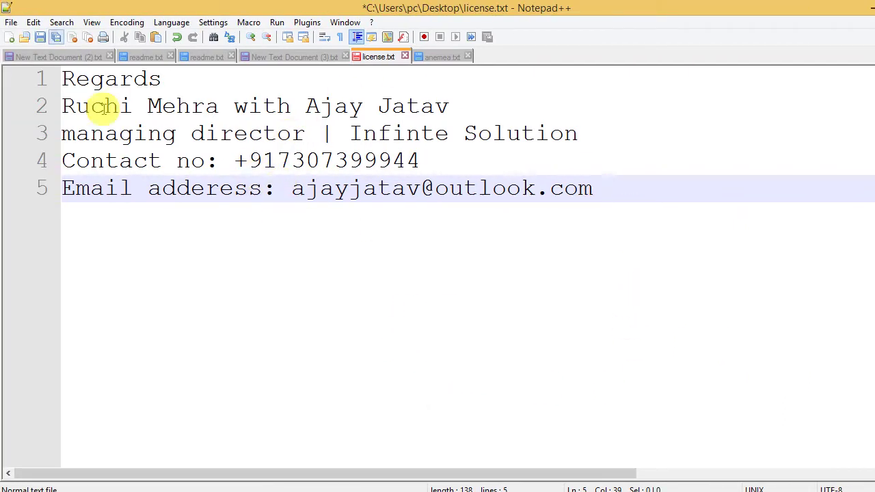
Insert a blank line after the managing director line in license.txt, then minimize Notepad++.
{"action": "left_click", "coordinate": [453, 109]}
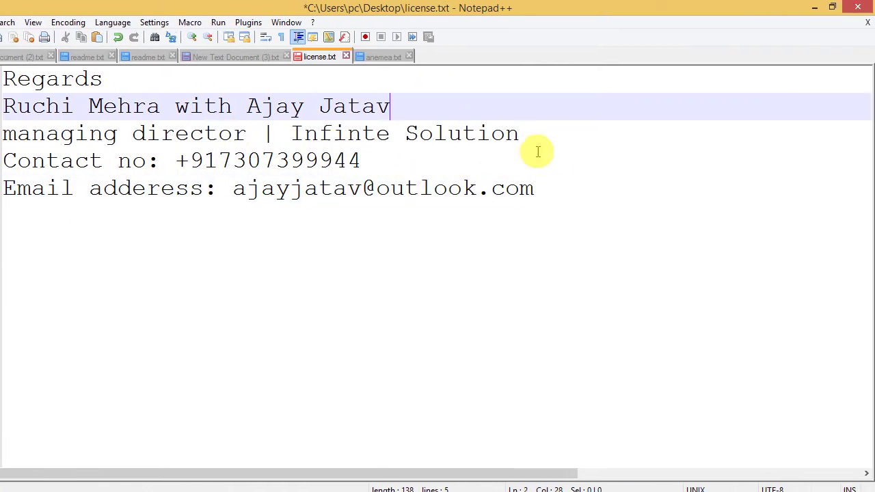
{"action": "left_click", "coordinate": [553, 133]}
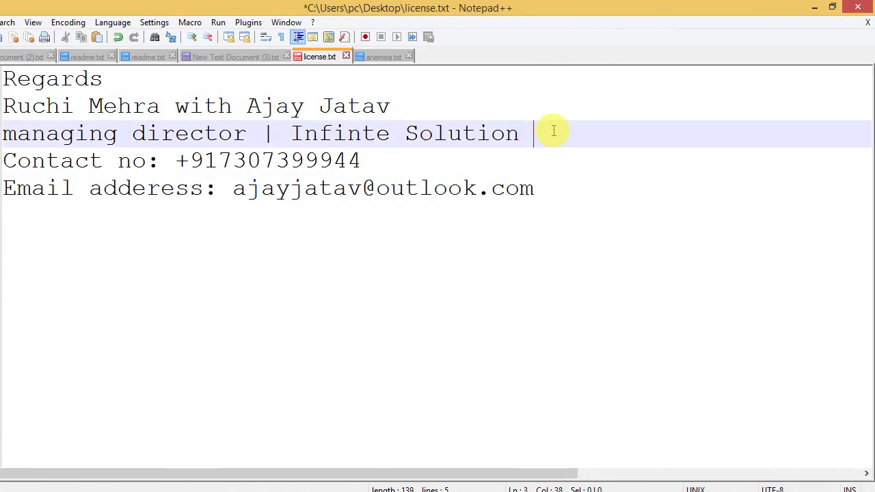
{"action": "key", "text": "Return"}
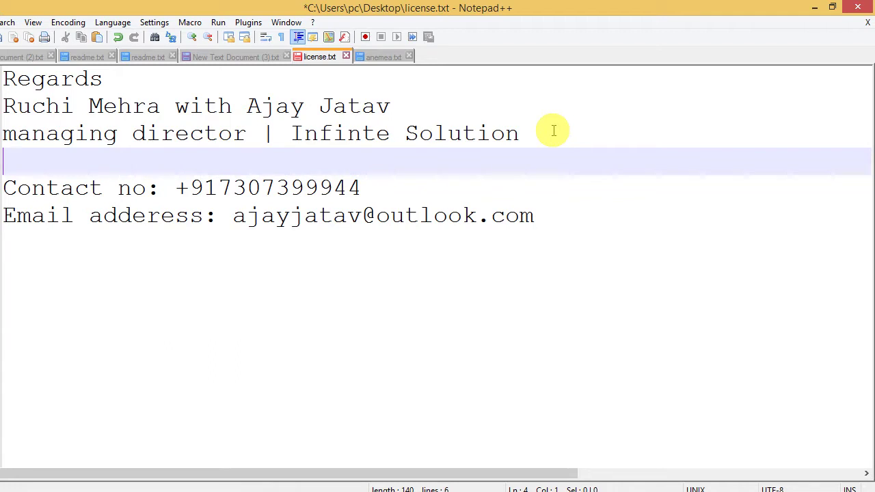
{"action": "left_click", "coordinate": [814, 7]}
Open anemea.txt from the sukhi final imp folder in Notepad++.
{"action": "right_click", "coordinate": [354, 163]}
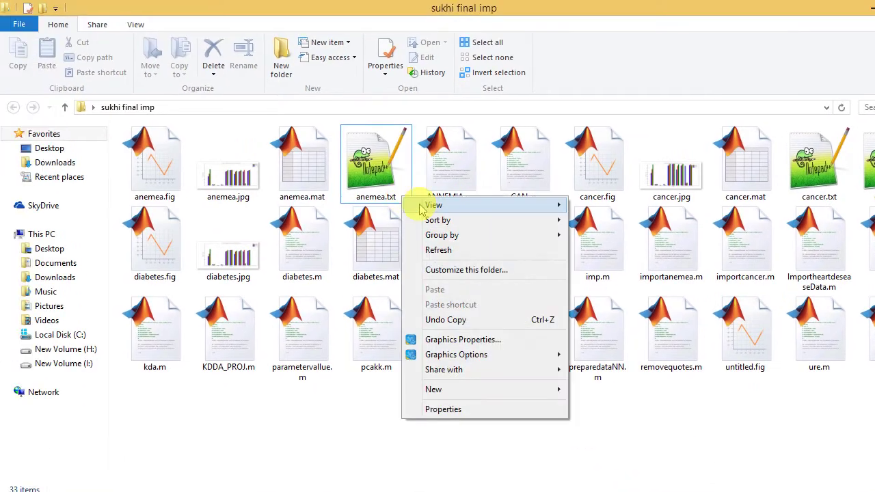
{"action": "left_click", "coordinate": [329, 151]}
{"action": "double_click", "coordinate": [330, 151]}
{"action": "scroll", "coordinate": [772, 340], "scroll_direction": "up", "scroll_amount": 7}
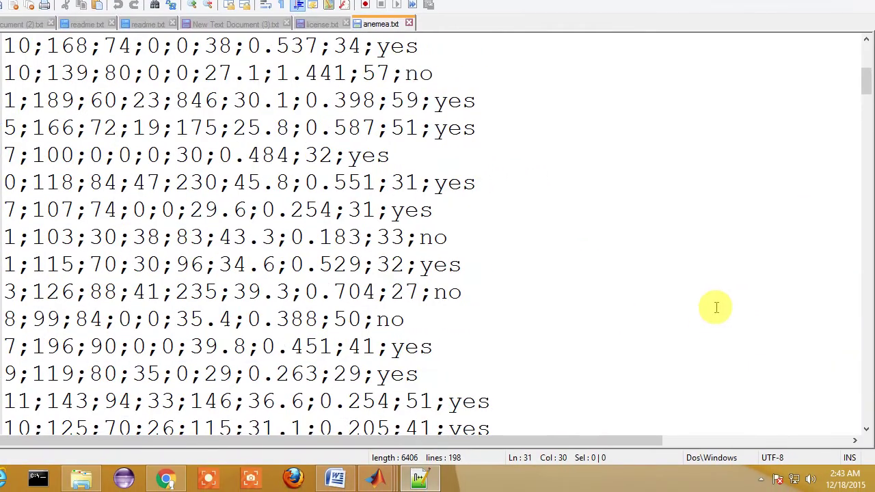
Inspect the header words pima_diabetes, plas, pres and skin, and the 'no' label on line 3.
{"action": "left_click", "coordinate": [235, 82]}
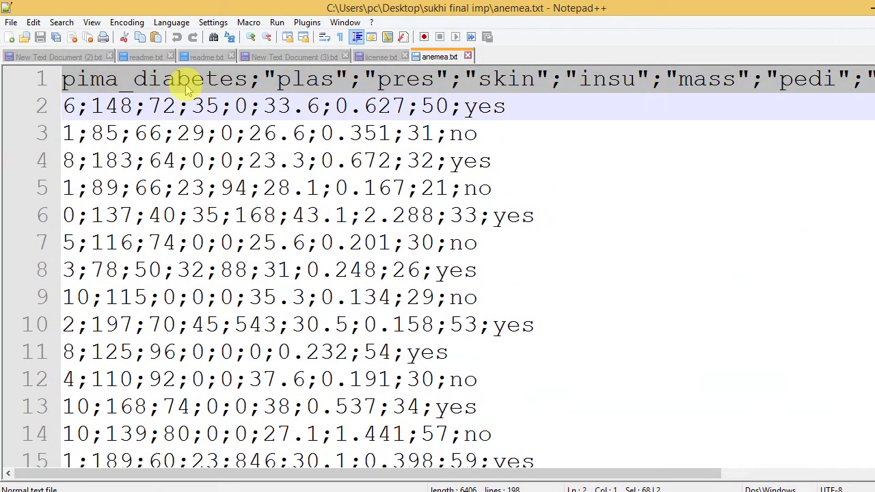
{"action": "double_click", "coordinate": [195, 87]}
{"action": "double_click", "coordinate": [297, 81]}
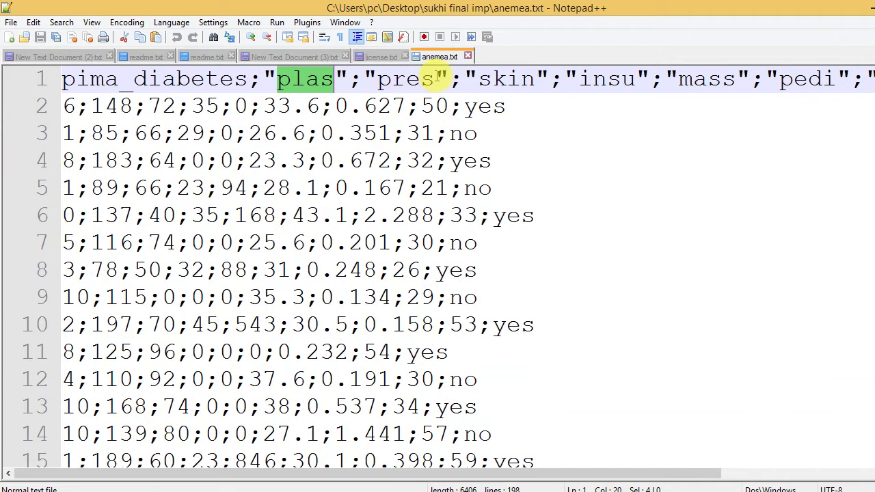
{"action": "double_click", "coordinate": [407, 80]}
{"action": "double_click", "coordinate": [467, 82]}
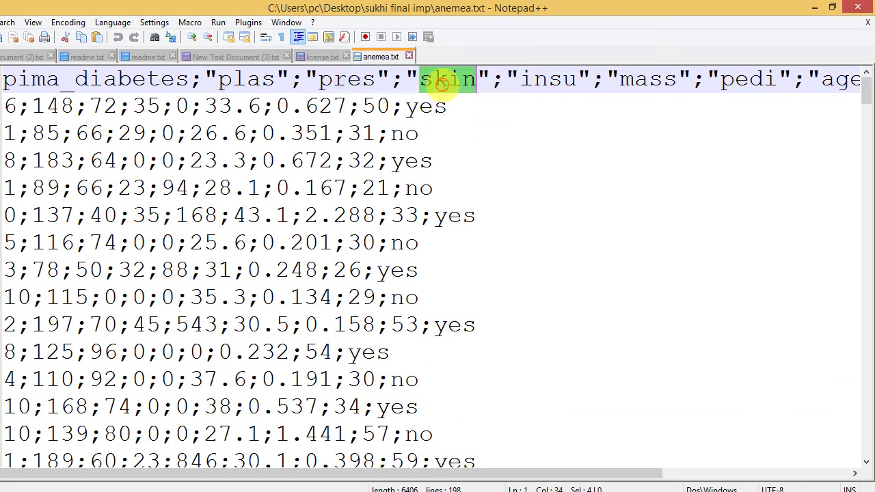
{"action": "left_click", "coordinate": [542, 124]}
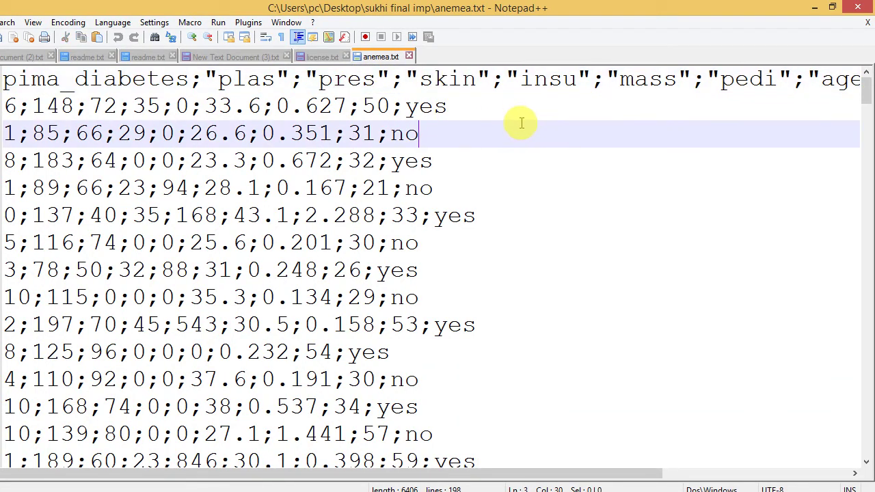
{"action": "double_click", "coordinate": [521, 123]}
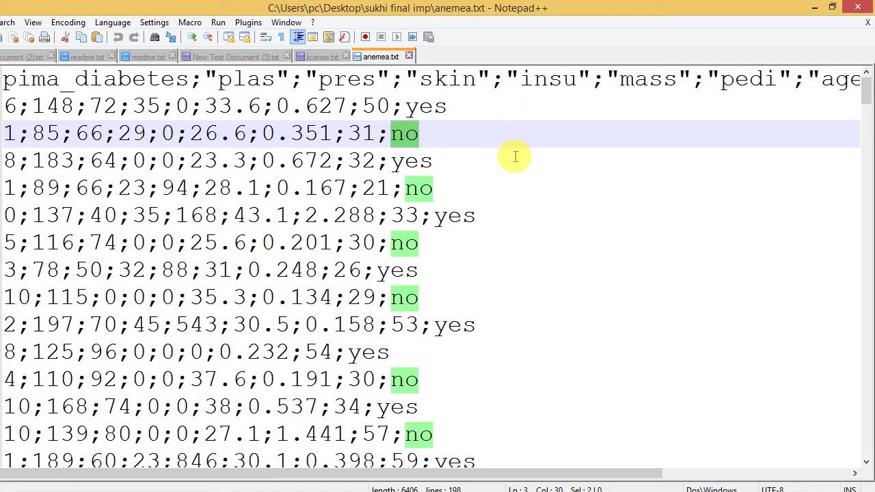
{"action": "left_click", "coordinate": [514, 159]}
Inspect the insu, mass, age and pedi columns, the yes labels, and data lines 3–4.
{"action": "double_click", "coordinate": [551, 82]}
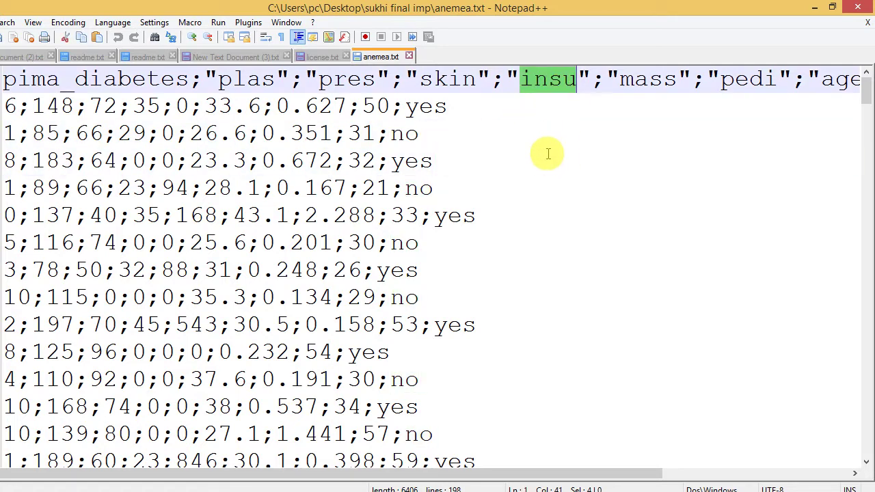
{"action": "double_click", "coordinate": [645, 79]}
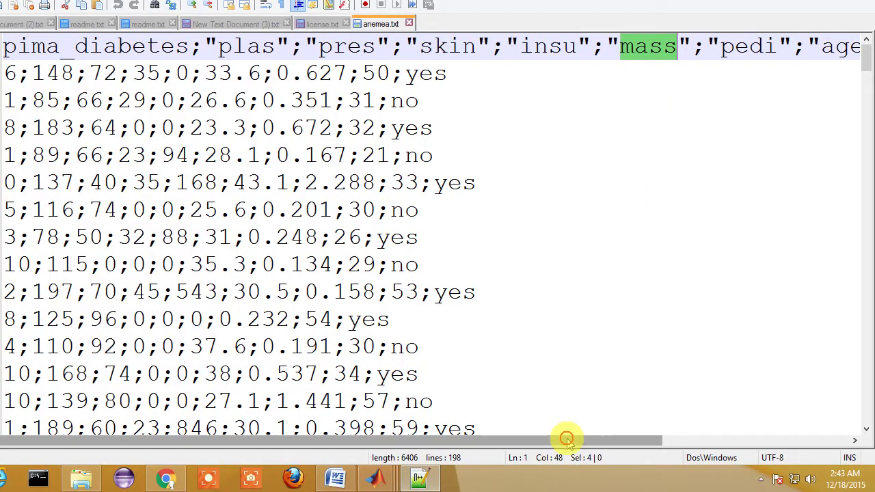
{"action": "left_click_drag", "start_coordinate": [567, 473], "coordinate": [635, 473]}
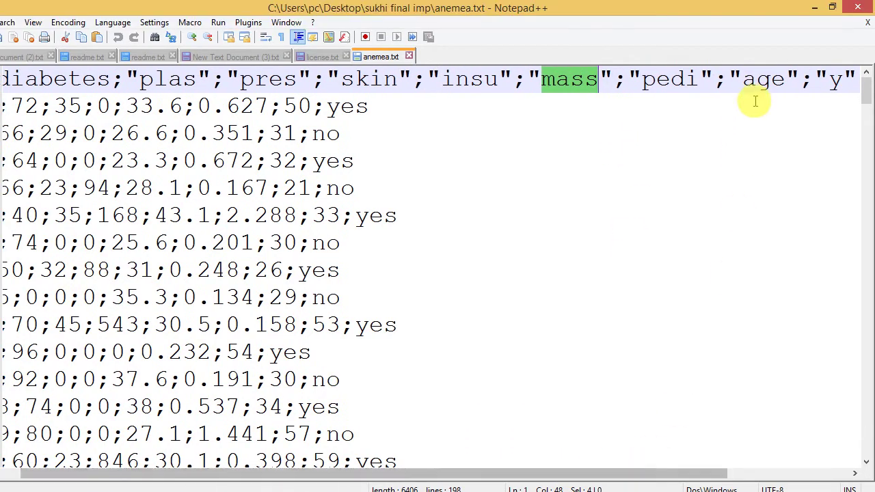
{"action": "double_click", "coordinate": [758, 81]}
{"action": "double_click", "coordinate": [687, 80]}
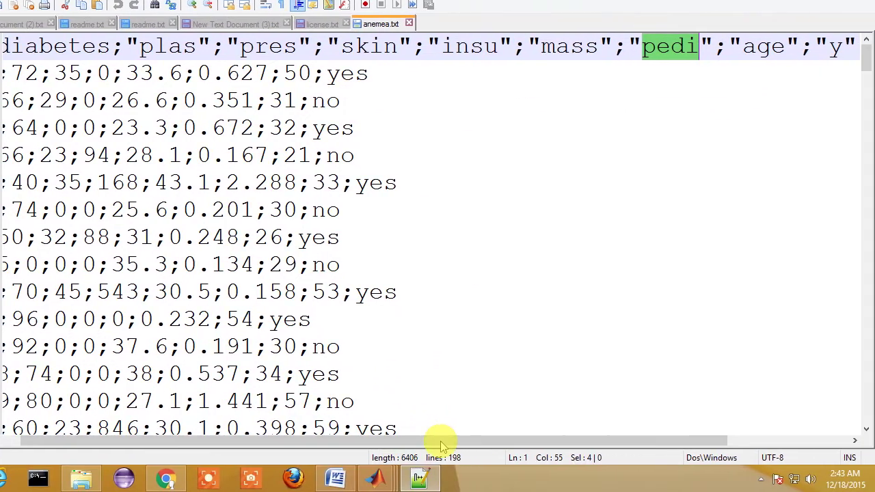
{"action": "left_click_drag", "start_coordinate": [413, 475], "coordinate": [375, 475]}
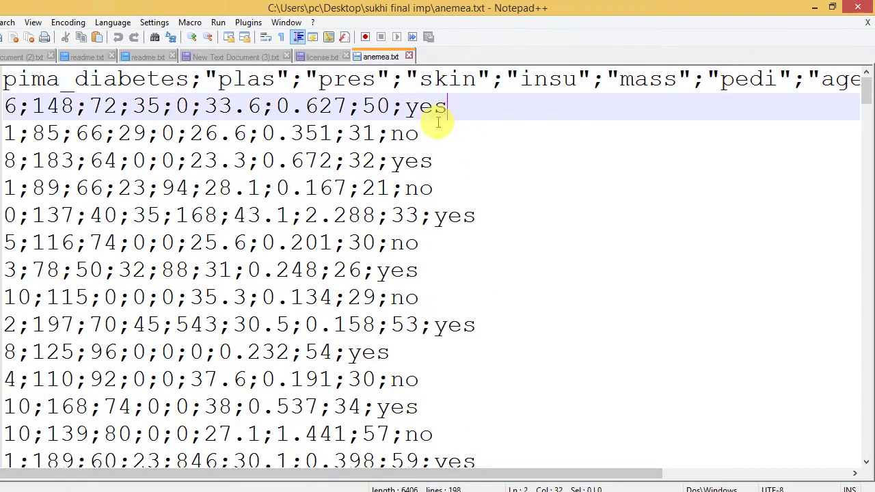
{"action": "double_click", "coordinate": [445, 71]}
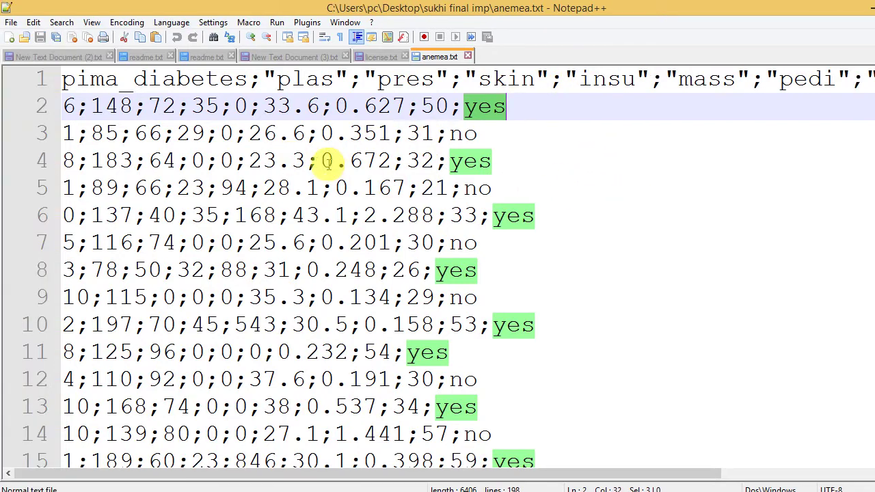
{"action": "left_click_drag", "start_coordinate": [68, 124], "coordinate": [451, 162]}
{"action": "key", "text": "Down"}
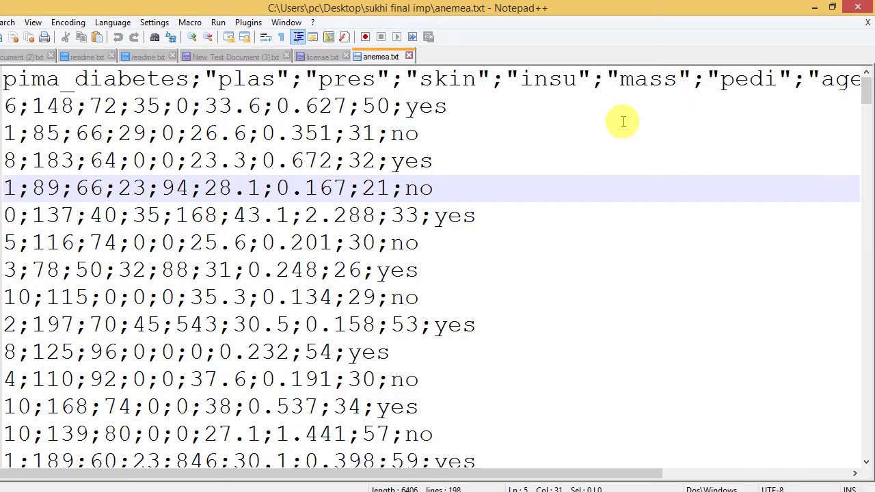
Minimize Notepad++ and refresh the sukhi final imp folder listing.
{"action": "left_click", "coordinate": [623, 122]}
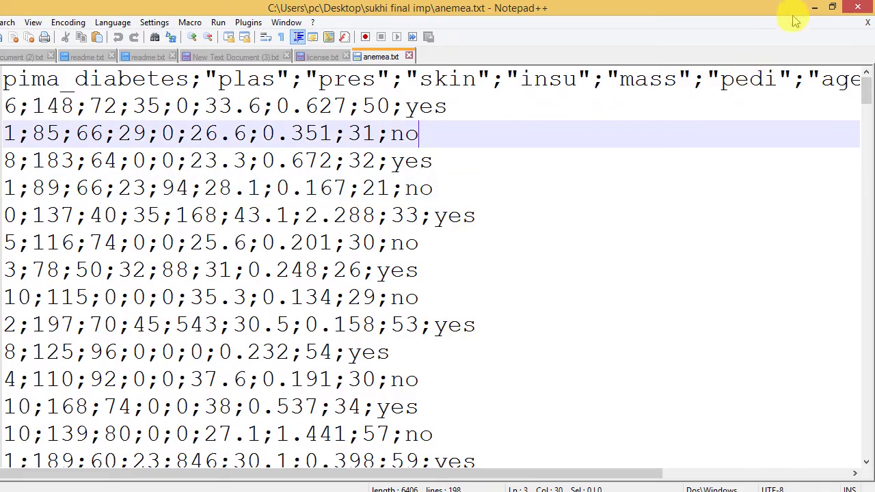
{"action": "left_click", "coordinate": [813, 8]}
{"action": "right_click", "coordinate": [451, 380]}
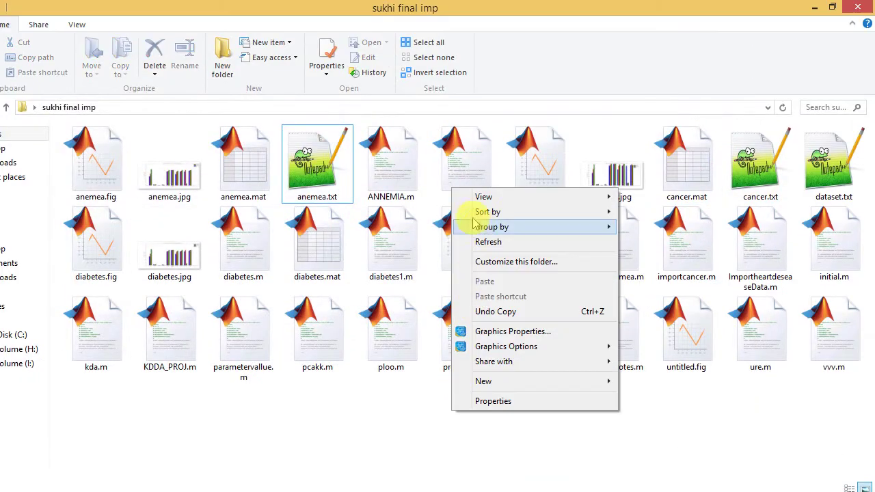
{"action": "left_click", "coordinate": [482, 209]}
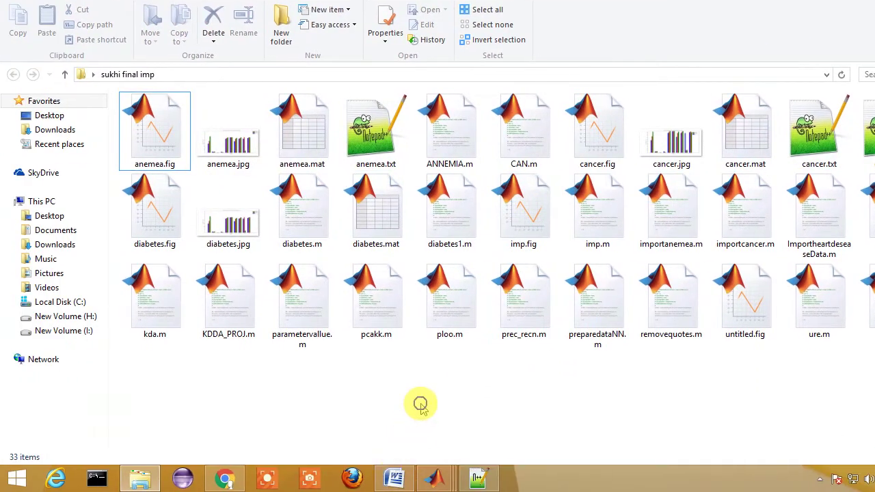
Refresh the folder repeatedly until imp.fig, imp.m and prec_recn.m appear, then switch to MATLAB.
{"action": "right_click", "coordinate": [420, 404]}
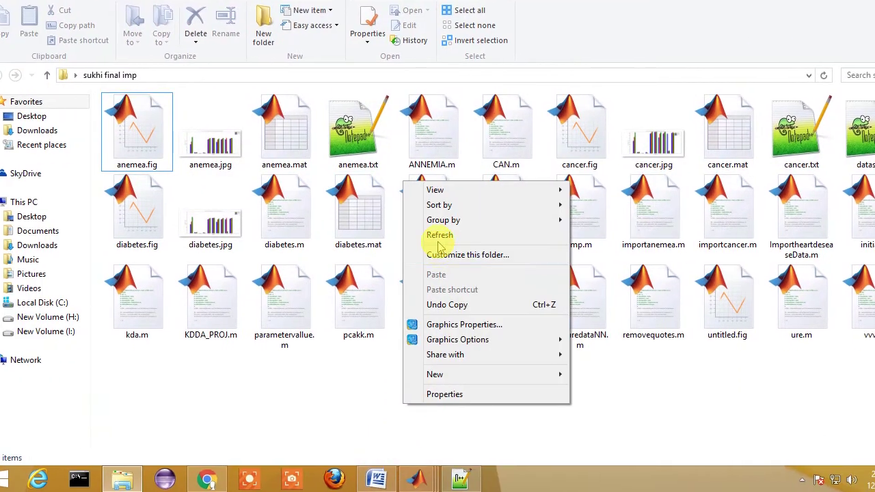
{"action": "left_click", "coordinate": [427, 236]}
{"action": "right_click", "coordinate": [496, 396]}
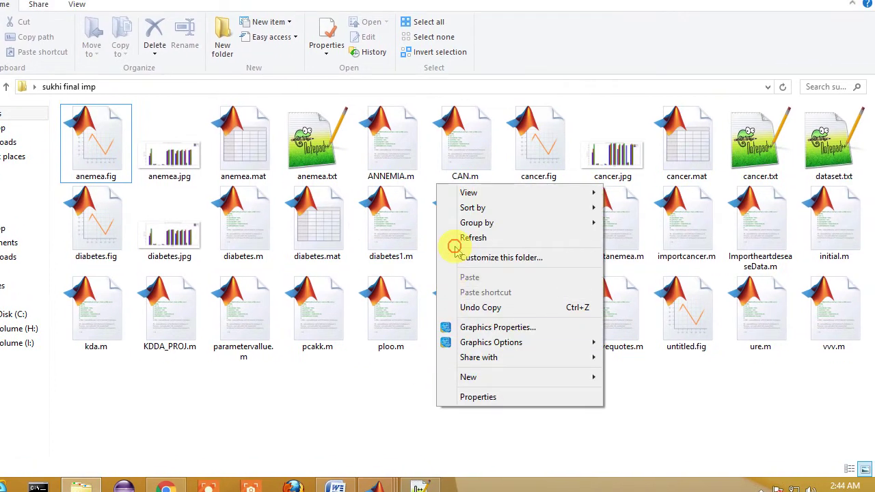
{"action": "left_click", "coordinate": [459, 226]}
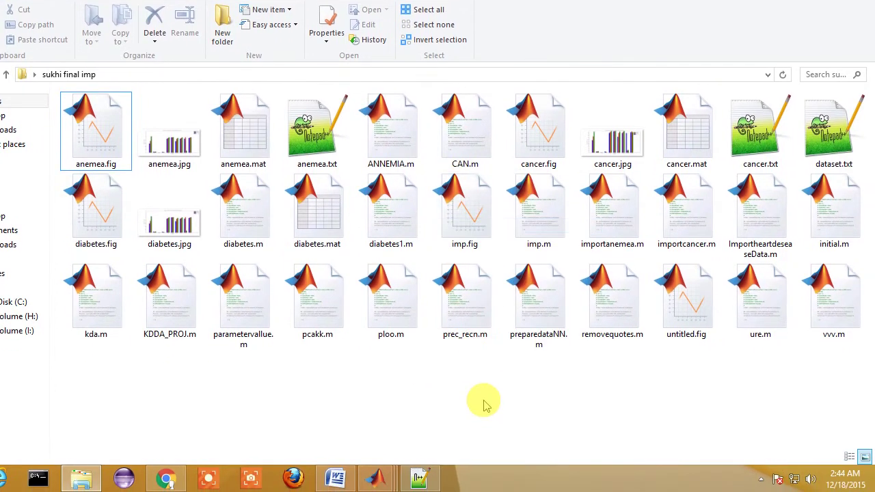
{"action": "right_click", "coordinate": [483, 404]}
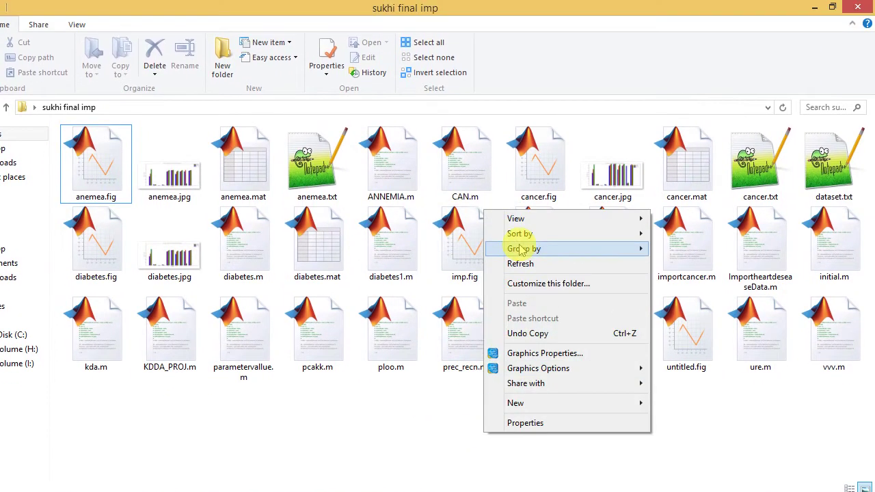
{"action": "left_click", "coordinate": [514, 218]}
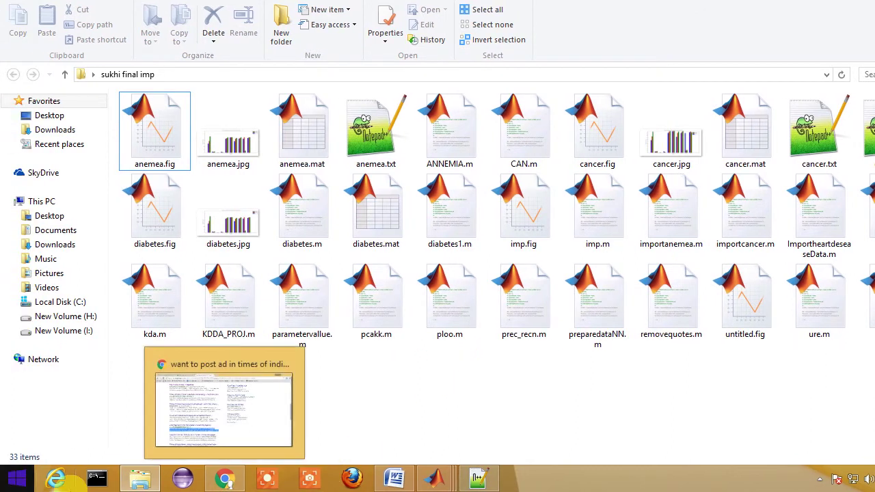
{"action": "right_click", "coordinate": [401, 385]}
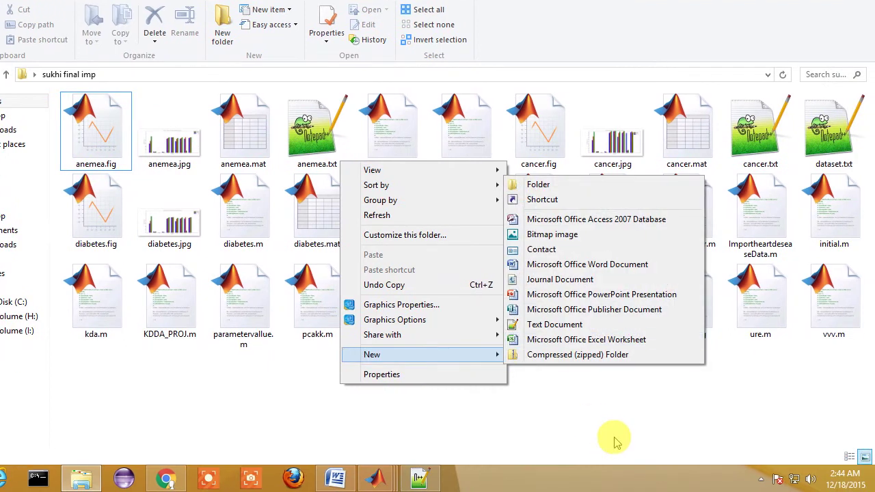
{"action": "left_click", "coordinate": [666, 464]}
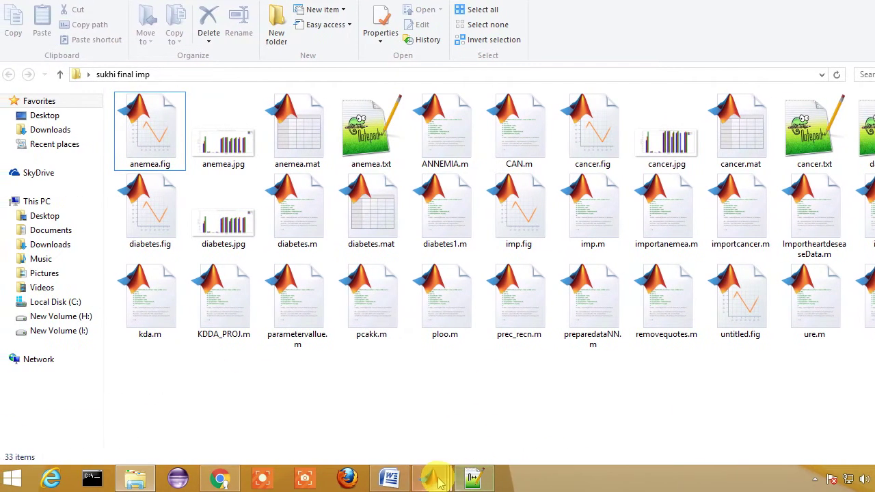
{"action": "mouse_move", "coordinate": [438, 482]}
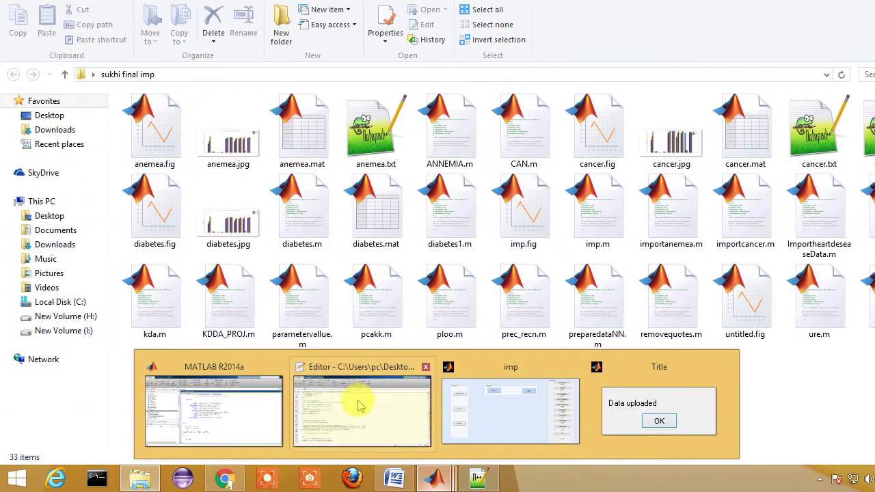
{"action": "left_click", "coordinate": [263, 400]}
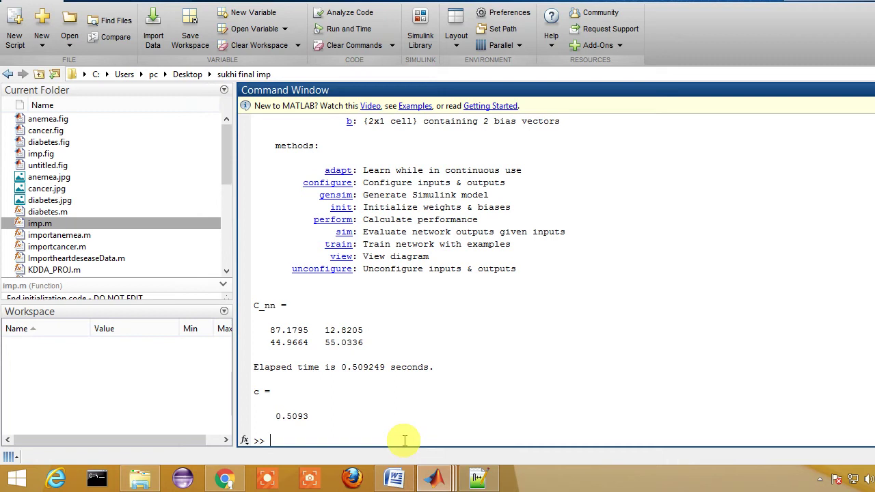
Clear the earlier C_nn and c output from the MATLAB Command Window.
{"action": "scroll", "coordinate": [357, 335], "scroll_direction": "up", "scroll_amount": 1}
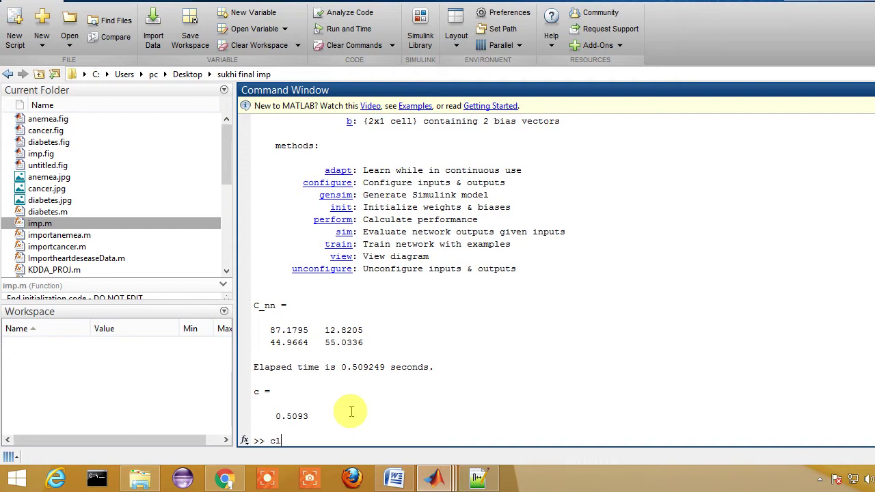
{"action": "type", "text": "c"}
{"action": "key", "text": "Return"}
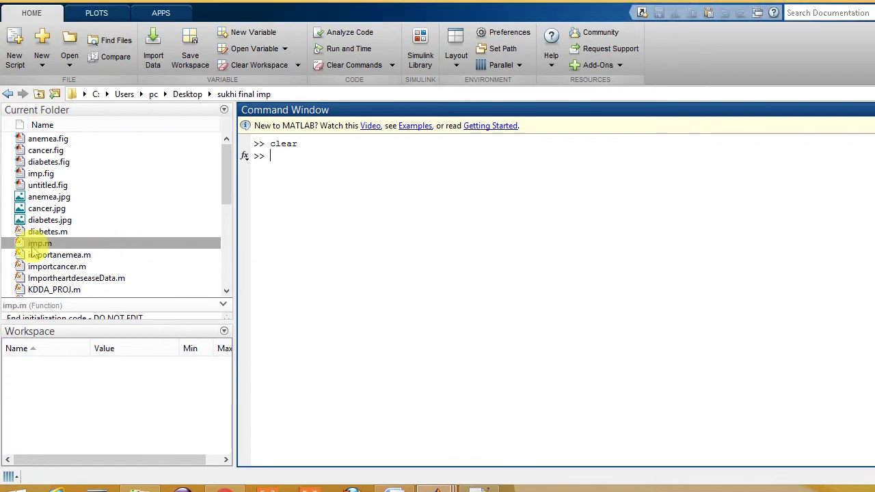
Run imp.m from its Current Folder context menu to launch the imp GUI.
{"action": "right_click", "coordinate": [31, 247]}
{"action": "left_click", "coordinate": [406, 257]}
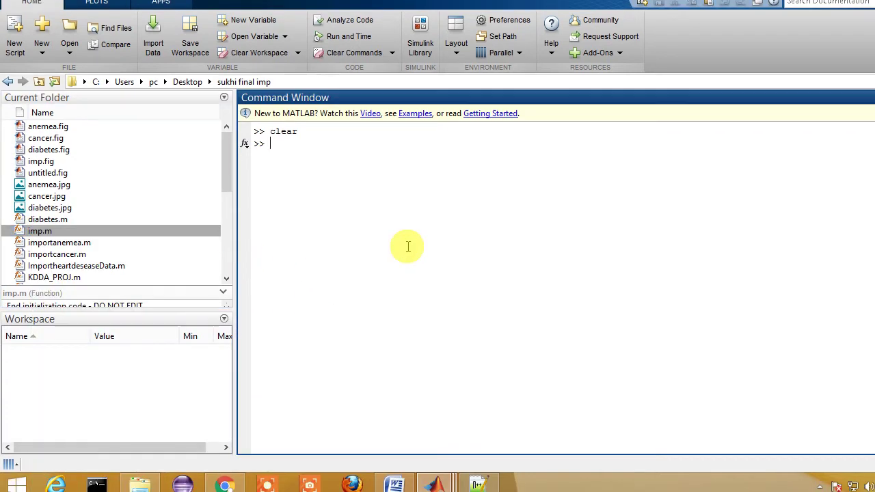
{"action": "left_click", "coordinate": [31, 232]}
{"action": "right_click", "coordinate": [27, 234]}
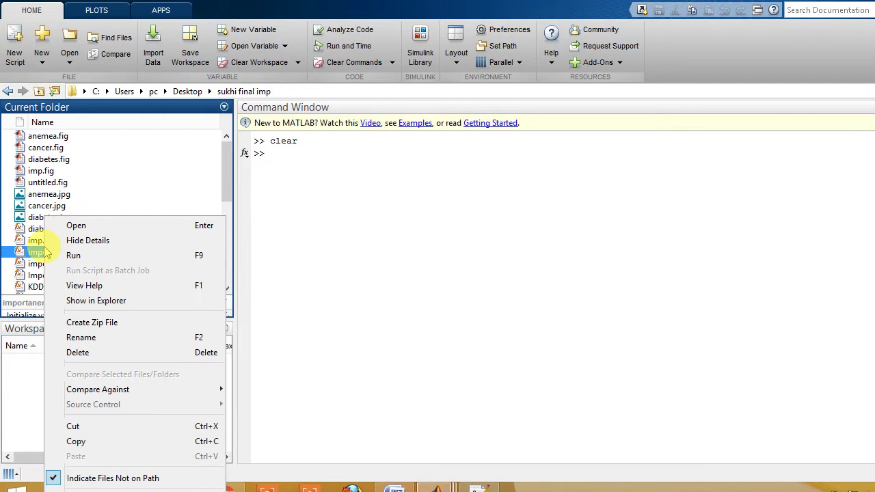
{"action": "key", "text": "Escape"}
{"action": "right_click", "coordinate": [34, 252]}
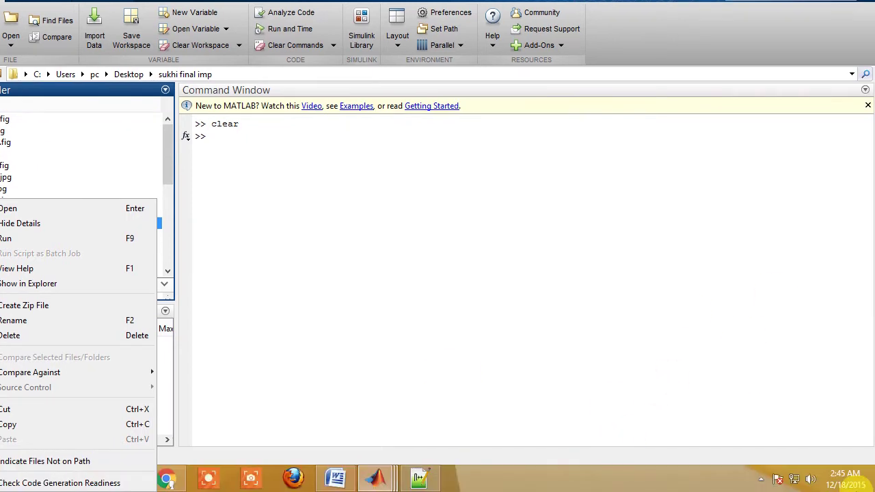
{"action": "left_click", "coordinate": [816, 490]}
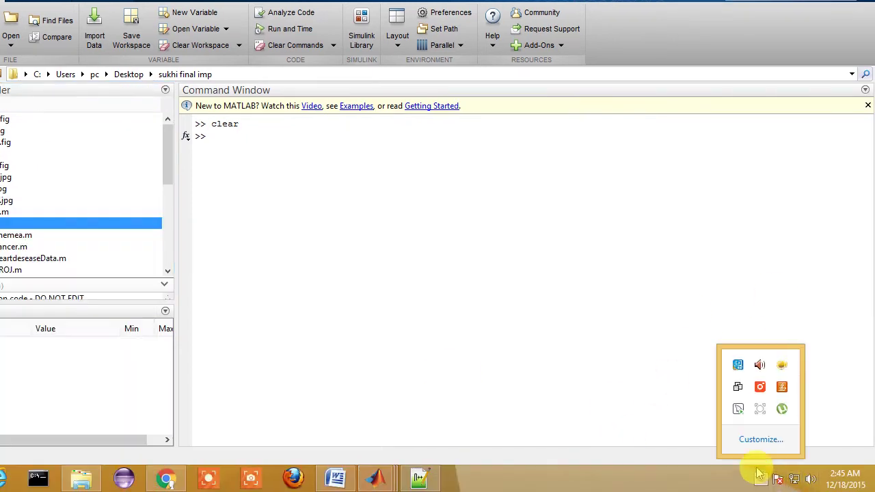
{"action": "left_click", "coordinate": [782, 364]}
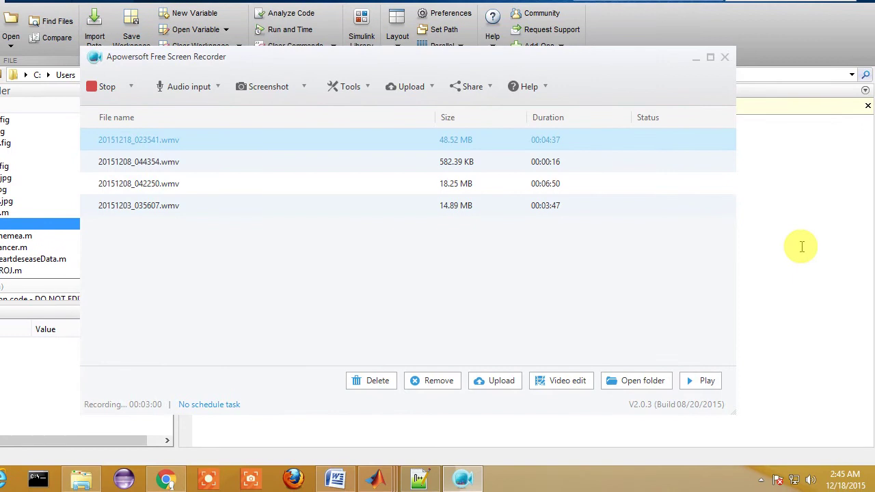
{"action": "left_click", "coordinate": [802, 247]}
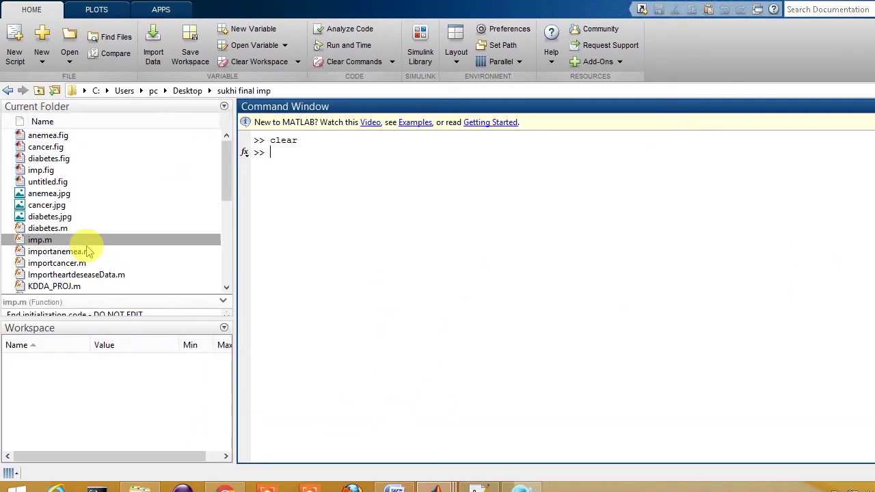
{"action": "right_click", "coordinate": [27, 228]}
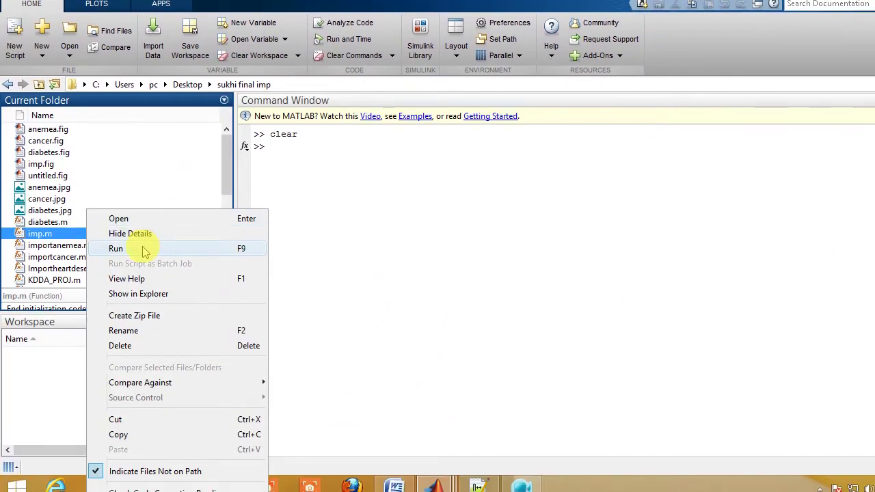
{"action": "left_click", "coordinate": [115, 255]}
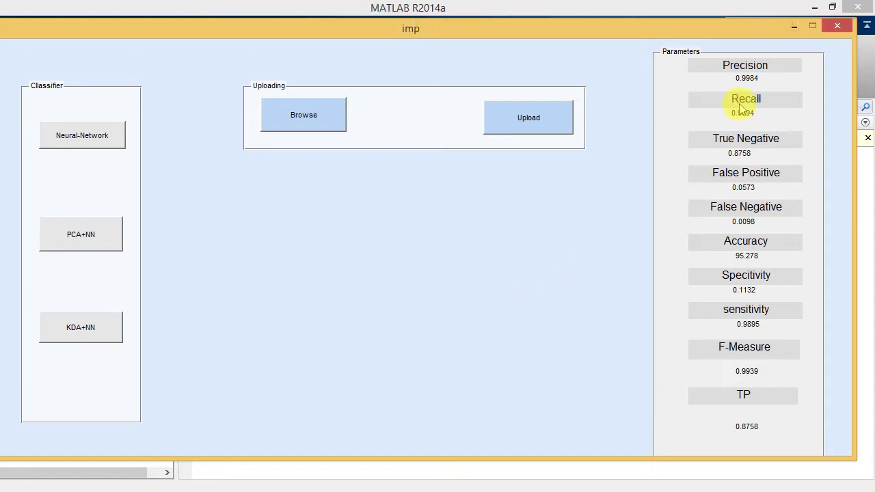
Close the imp GUI, run imp.m again, and minimize the relaunched imp window.
{"action": "left_click", "coordinate": [835, 27]}
{"action": "right_click", "coordinate": [65, 250]}
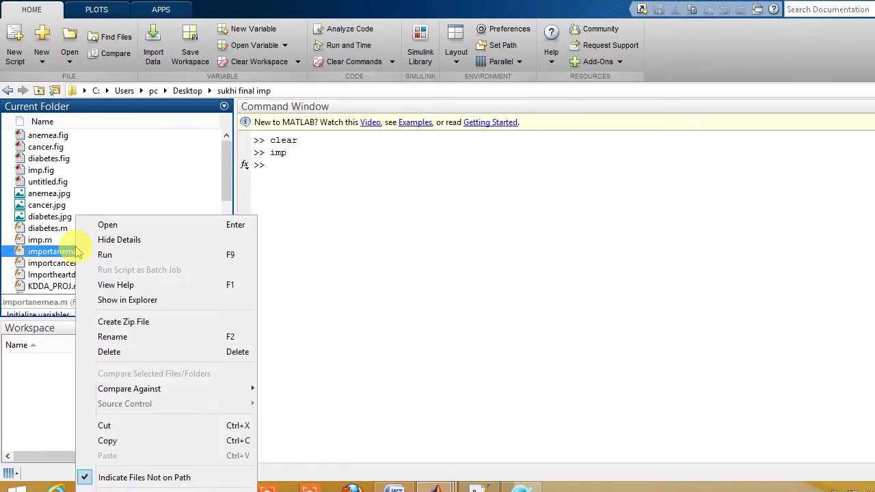
{"action": "key", "text": "Escape"}
{"action": "right_click", "coordinate": [41, 247]}
{"action": "left_click", "coordinate": [70, 249]}
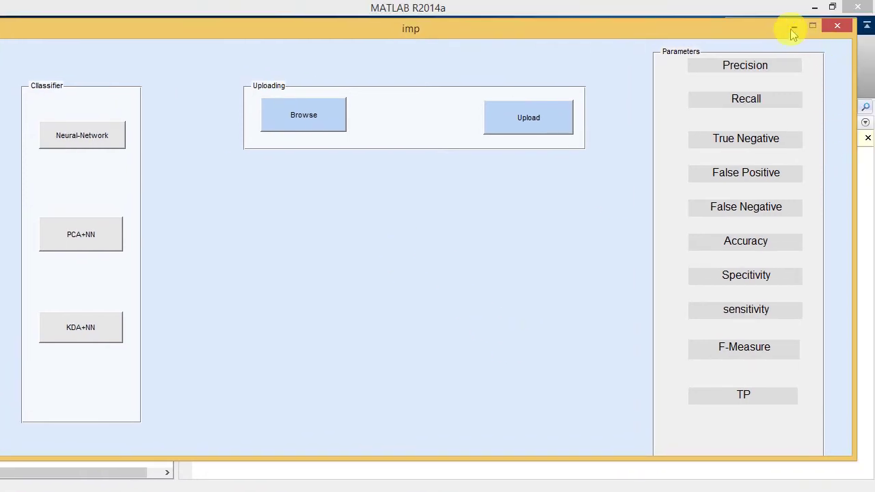
{"action": "left_click", "coordinate": [793, 28]}
{"action": "right_click", "coordinate": [75, 247]}
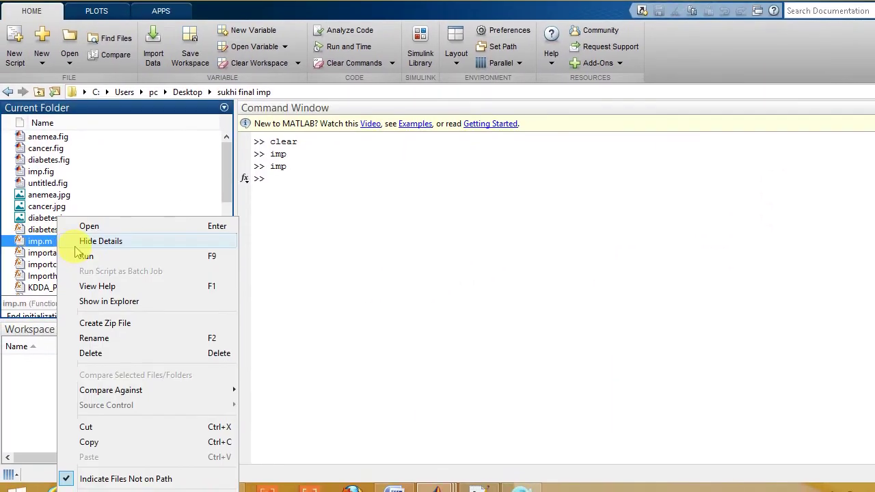
Open imp.m in the Editor and review the pushbutton1_Callback code from line 60.
{"action": "left_click", "coordinate": [89, 226]}
{"action": "scroll", "coordinate": [424, 287], "scroll_direction": "down", "scroll_amount": 4}
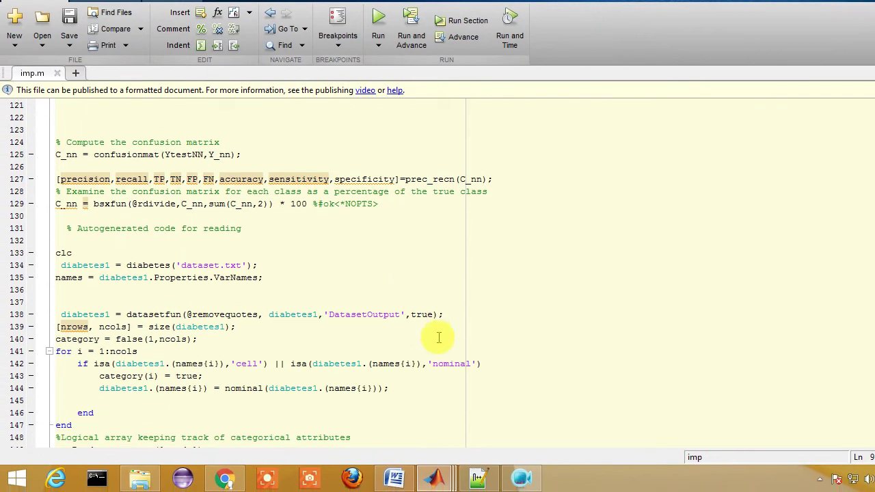
{"action": "scroll", "coordinate": [438, 337], "scroll_direction": "up", "scroll_amount": 20}
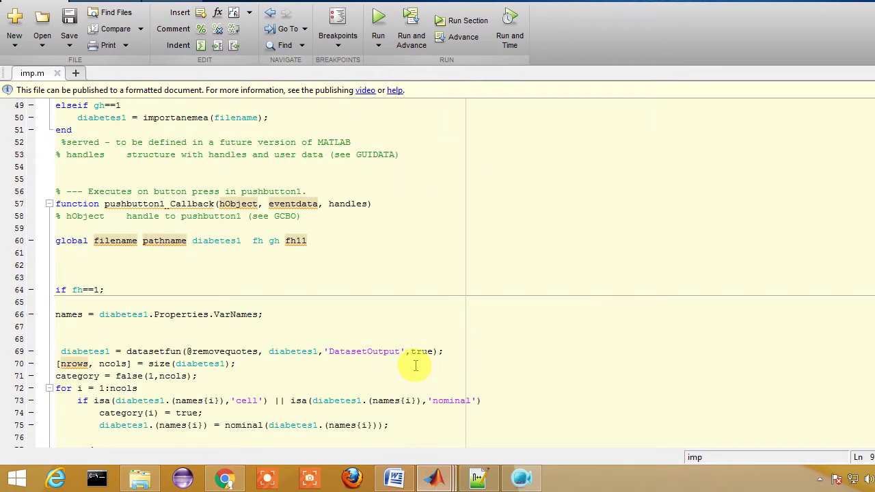
{"action": "scroll", "coordinate": [415, 363], "scroll_direction": "up", "scroll_amount": 3}
{"action": "scroll", "coordinate": [406, 328], "scroll_direction": "down", "scroll_amount": 3}
{"action": "left_click_drag", "start_coordinate": [410, 216], "coordinate": [54, 199]}
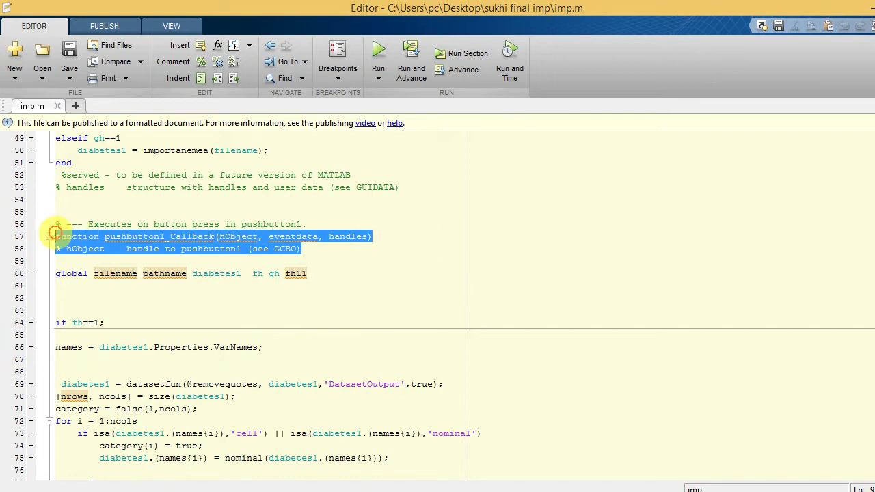
{"action": "left_click", "coordinate": [308, 273]}
{"action": "scroll", "coordinate": [68, 226], "scroll_direction": "down", "scroll_amount": 2}
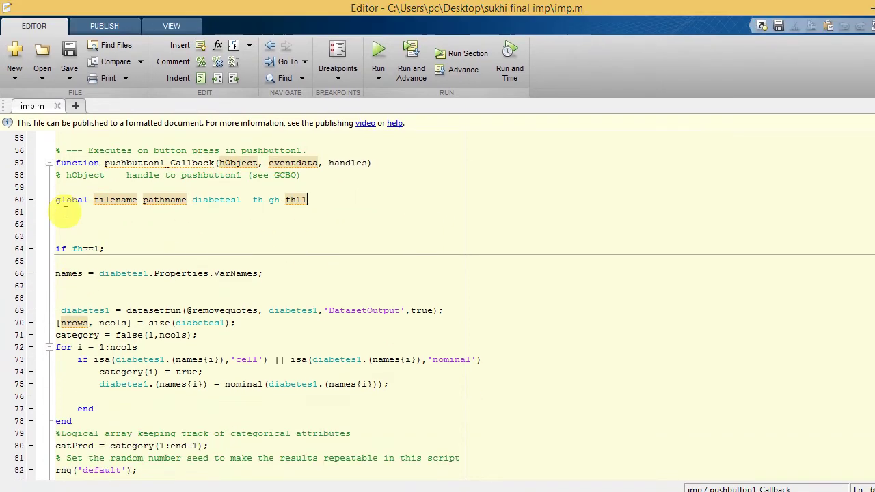
{"action": "left_click_drag", "start_coordinate": [57, 195], "coordinate": [192, 447]}
{"action": "scroll", "coordinate": [290, 344], "scroll_direction": "down", "scroll_amount": 7}
{"action": "scroll", "coordinate": [260, 322], "scroll_direction": "down", "scroll_amount": 9}
{"action": "scroll", "coordinate": [189, 356], "scroll_direction": "down", "scroll_amount": 8}
{"action": "left_click", "coordinate": [489, 307]}
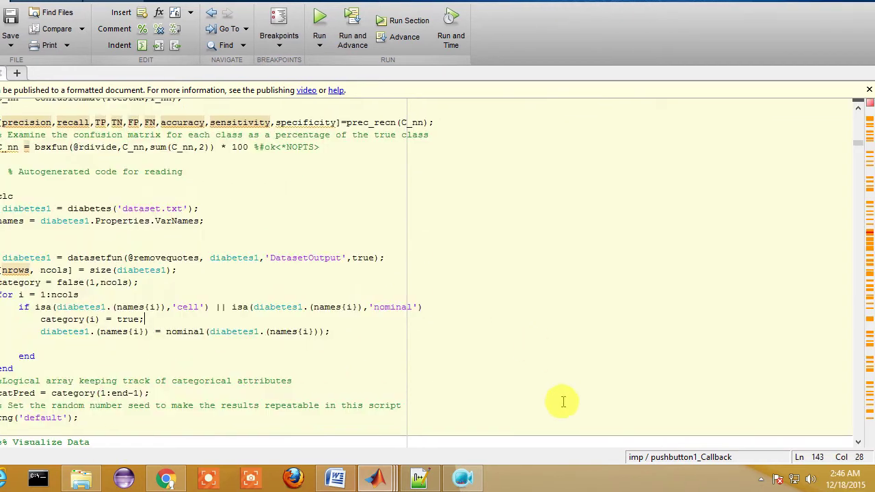
Close the leftover Data uploaded message and bring the imp GUI to the front.
{"action": "mouse_move", "coordinate": [403, 477]}
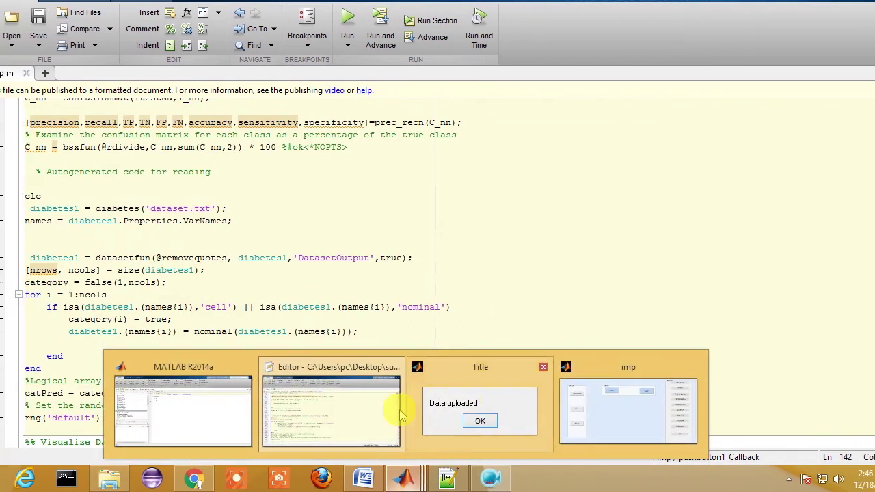
{"action": "left_click", "coordinate": [529, 367]}
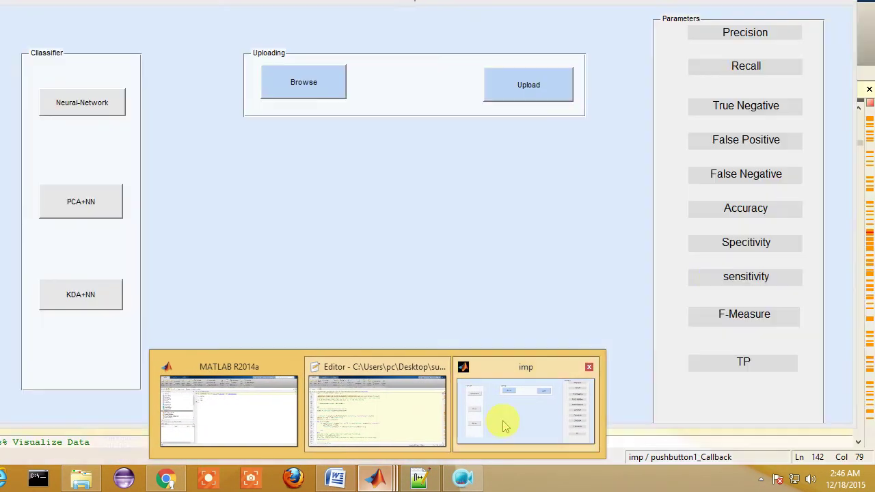
{"action": "left_click", "coordinate": [506, 417]}
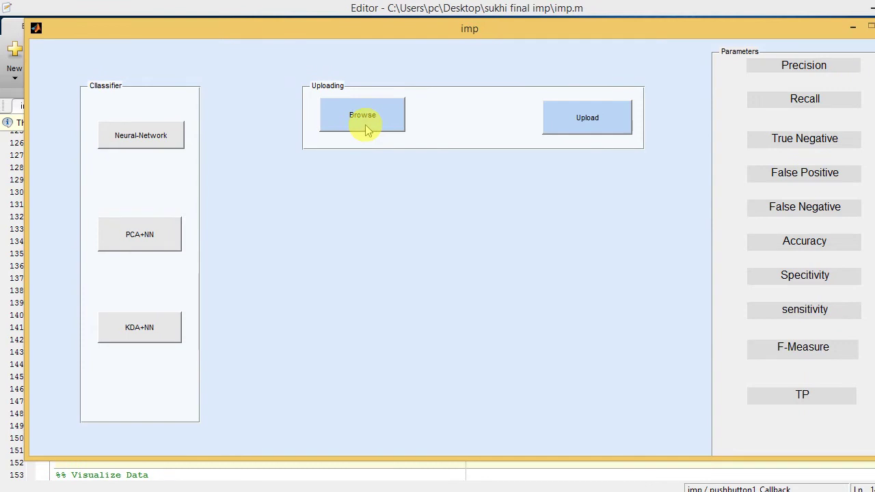
Browse to anemea.txt, upload it into the imp GUI, and dismiss the Data uploaded message.
{"action": "left_click", "coordinate": [365, 118]}
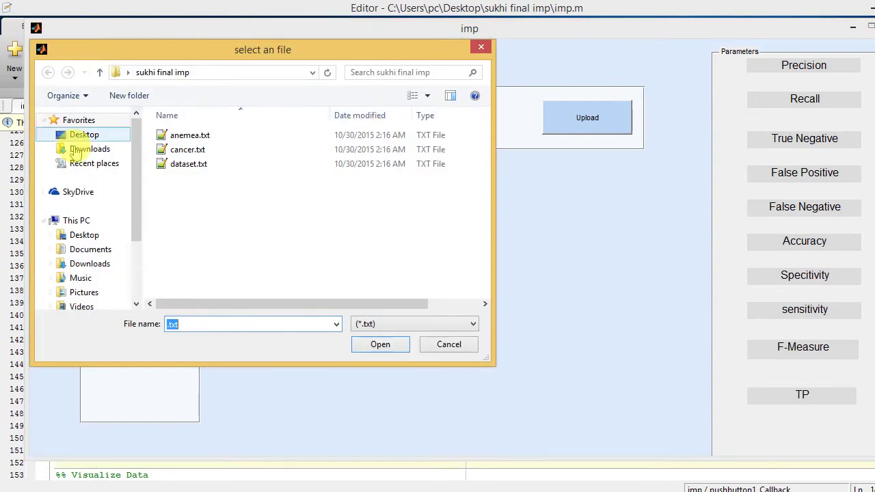
{"action": "left_click", "coordinate": [205, 133]}
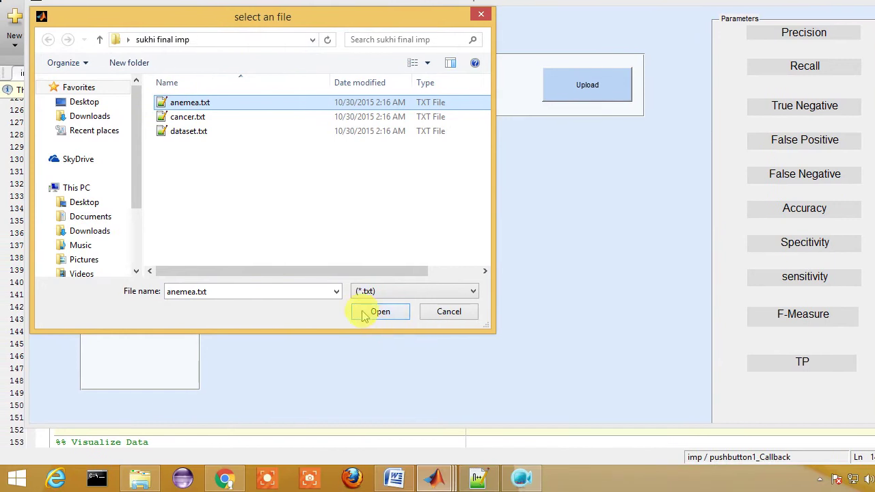
{"action": "left_click", "coordinate": [380, 343]}
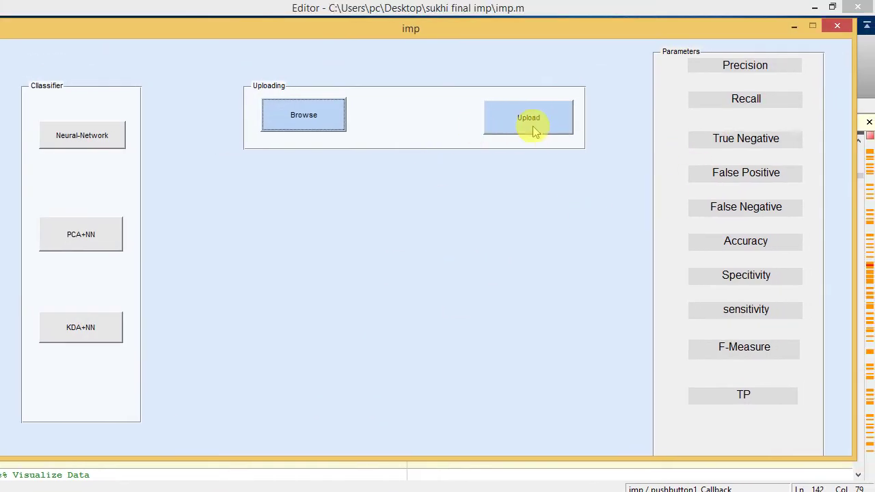
{"action": "left_click", "coordinate": [533, 126]}
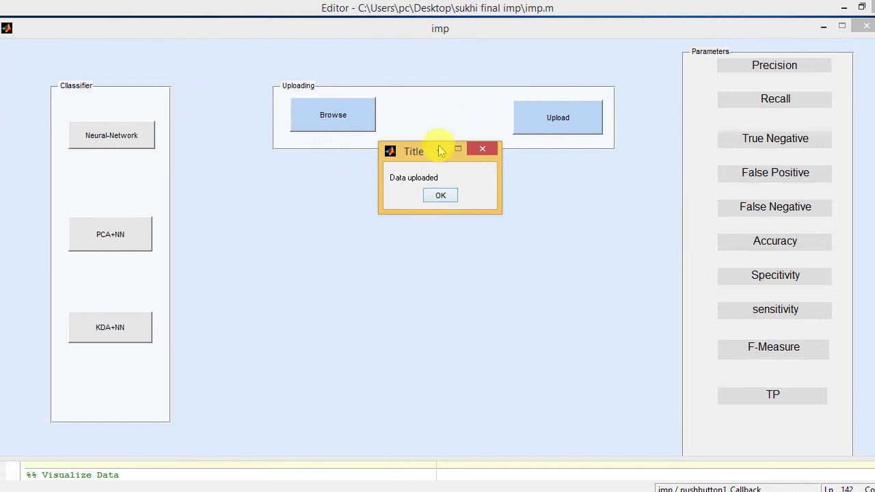
{"action": "left_click", "coordinate": [440, 195]}
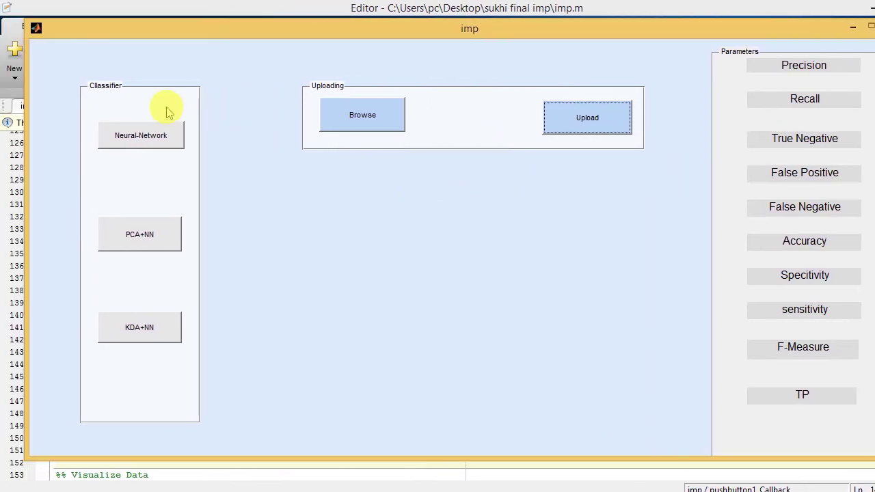
Train the Neural-Network classifier on the anemia data (Accuracy 73.06) and open its performance plot.
{"action": "left_click", "coordinate": [151, 149]}
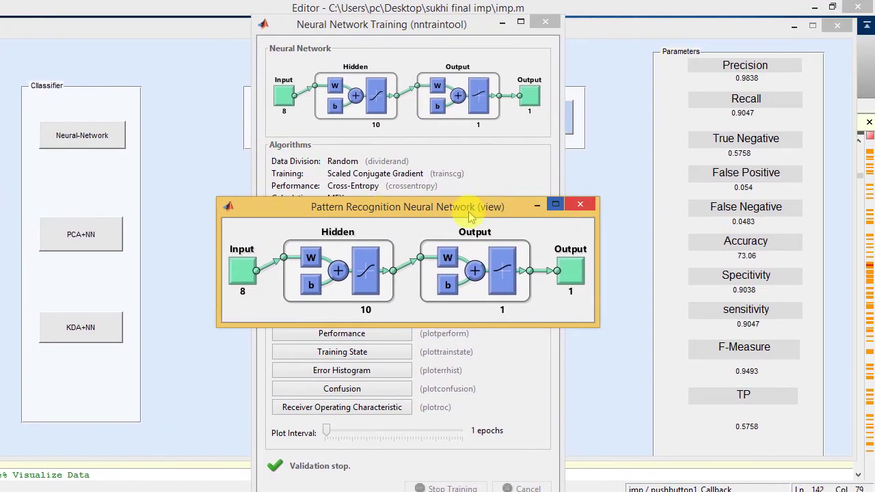
{"action": "left_click_drag", "start_coordinate": [470, 216], "coordinate": [643, 139]}
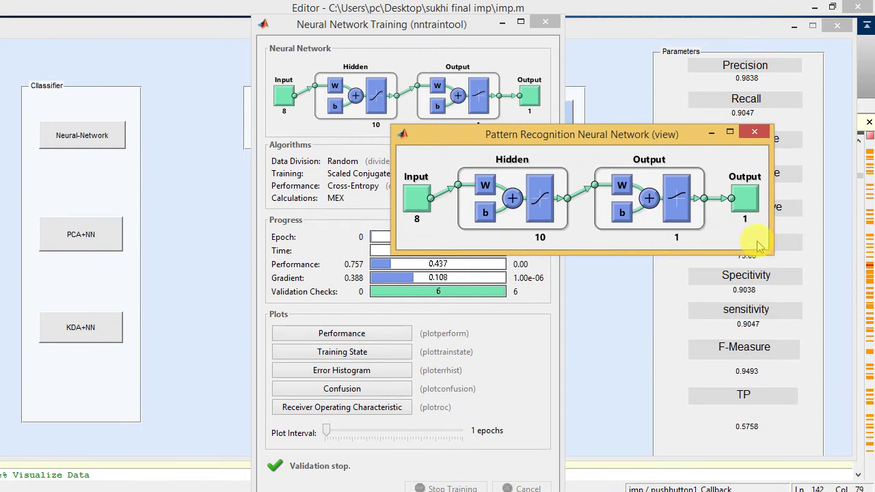
{"action": "left_click", "coordinate": [755, 134]}
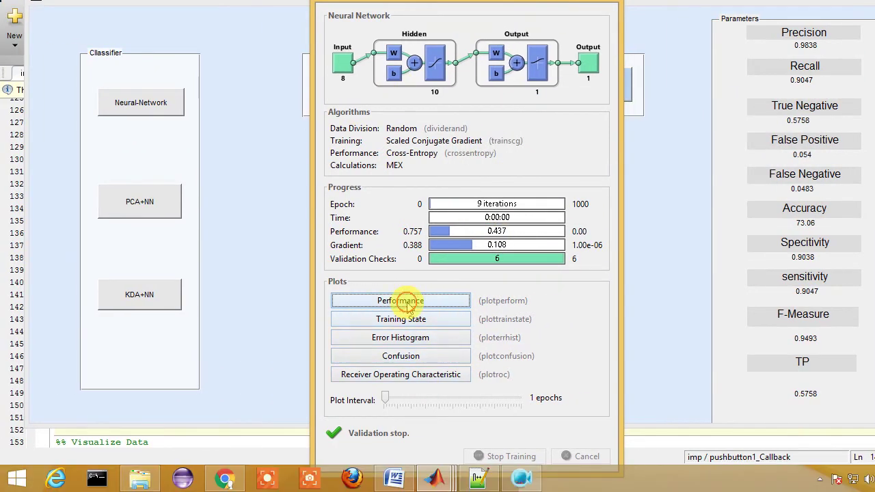
{"action": "left_click", "coordinate": [401, 300]}
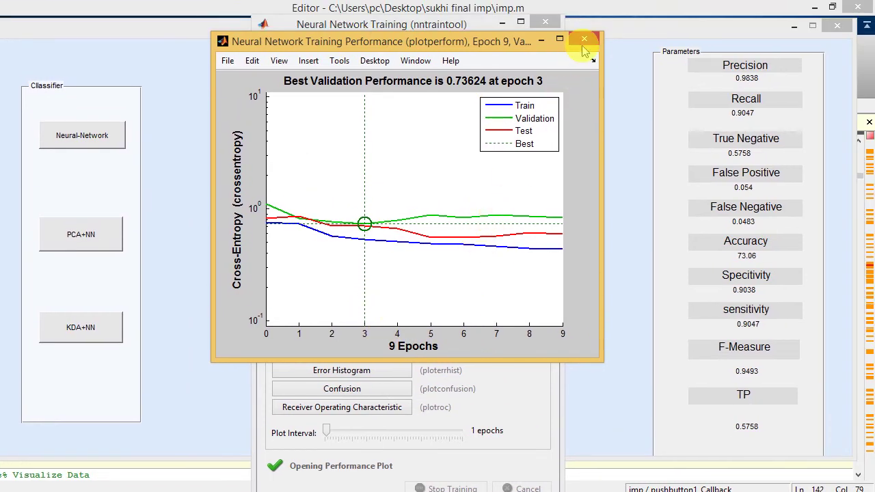
{"action": "left_click", "coordinate": [583, 43]}
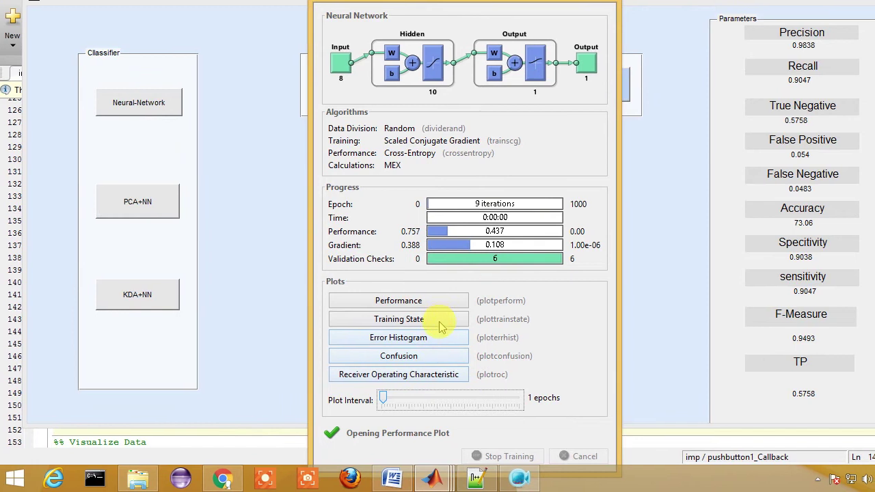
{"action": "left_click", "coordinate": [386, 357]}
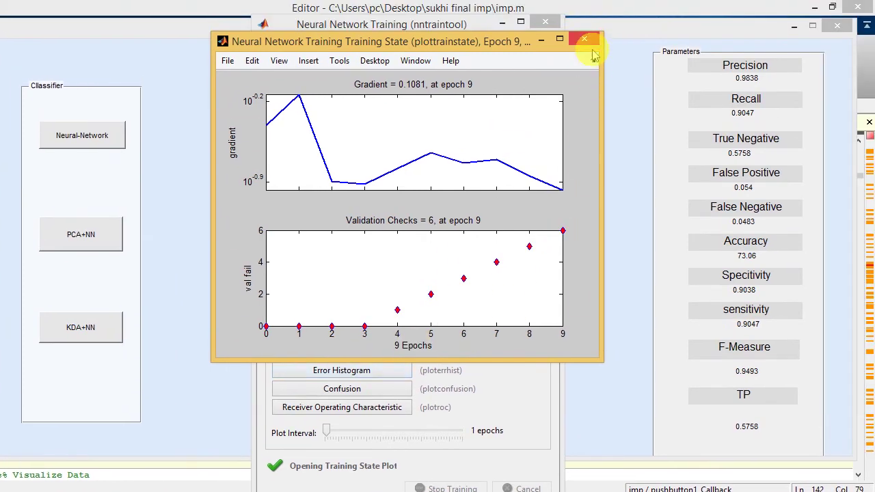
{"action": "left_click", "coordinate": [587, 43]}
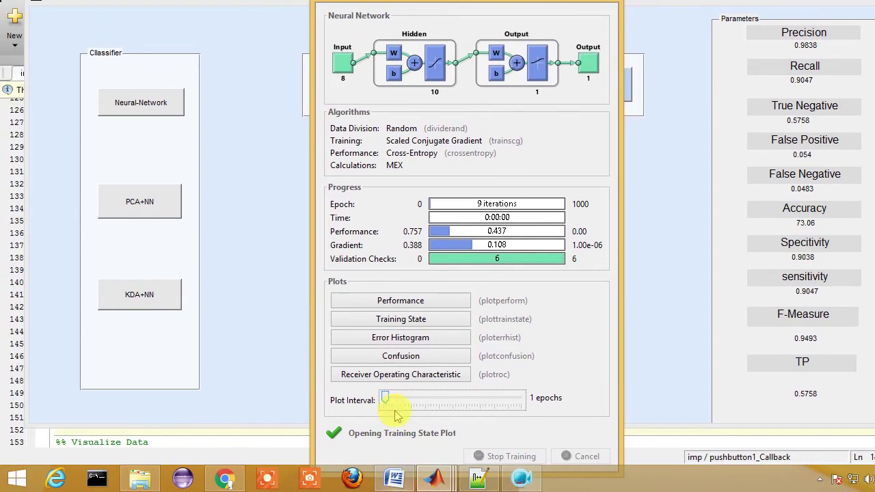
View and close the confusion matrix plot, then close the nntraintool training window.
{"action": "left_click", "coordinate": [427, 359]}
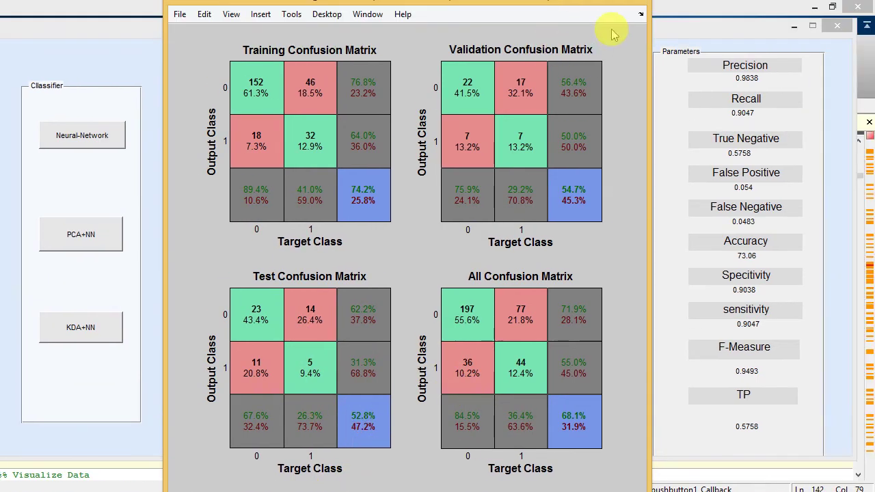
{"action": "left_click", "coordinate": [633, 54]}
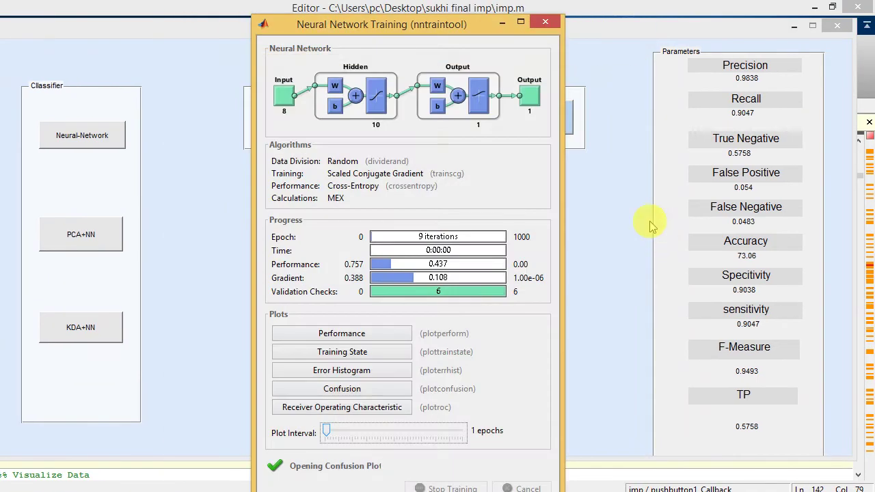
{"action": "left_click", "coordinate": [600, 330]}
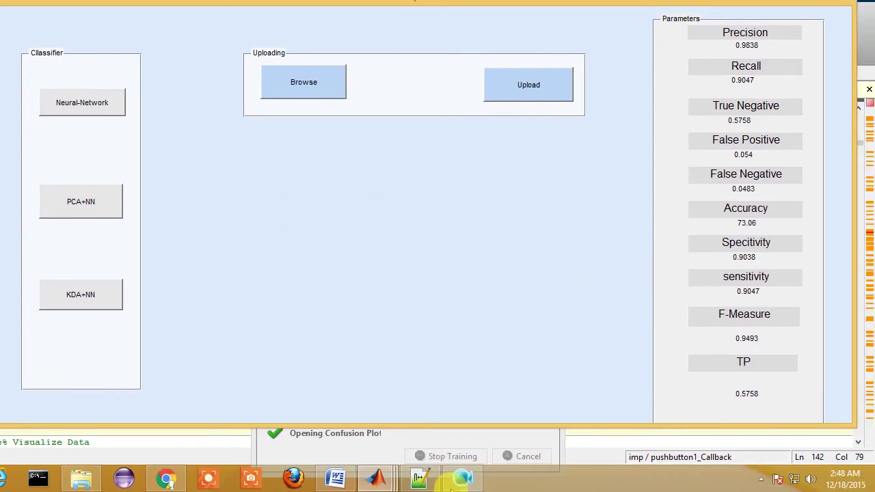
{"action": "left_click", "coordinate": [482, 441]}
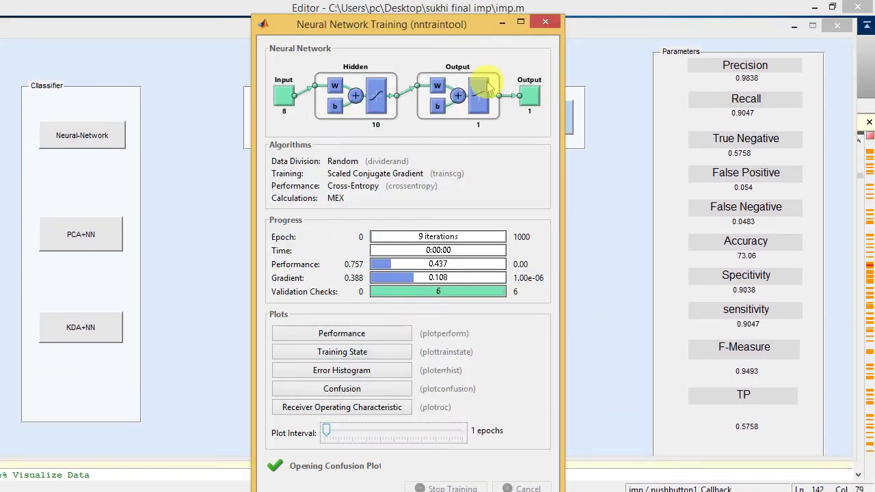
{"action": "left_click", "coordinate": [551, 23]}
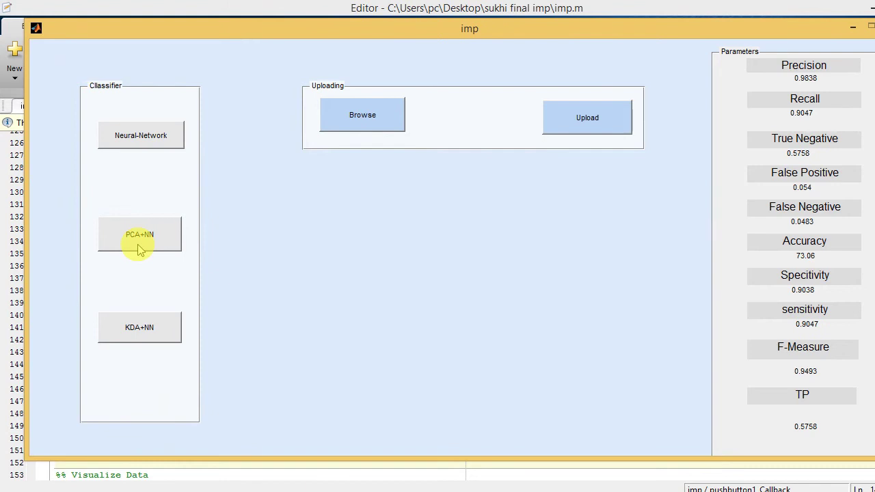
Run PCA+NN (precision 0.9912, accuracy 89.52, F-Measure 0.967758) and close the network and training windows.
{"action": "left_click", "coordinate": [139, 250]}
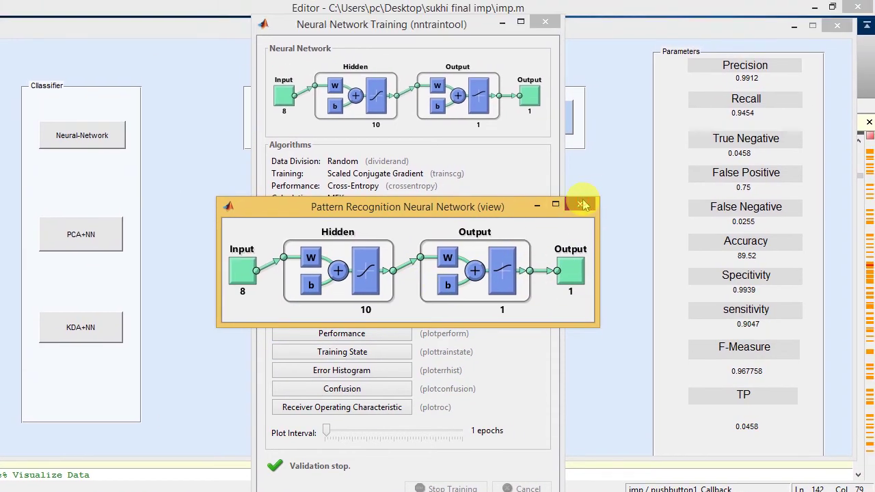
{"action": "left_click", "coordinate": [581, 204]}
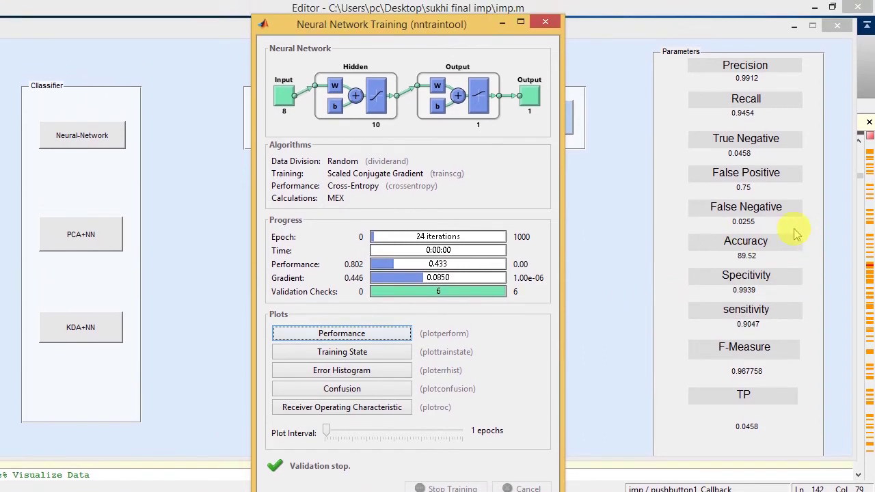
{"action": "left_click", "coordinate": [615, 264]}
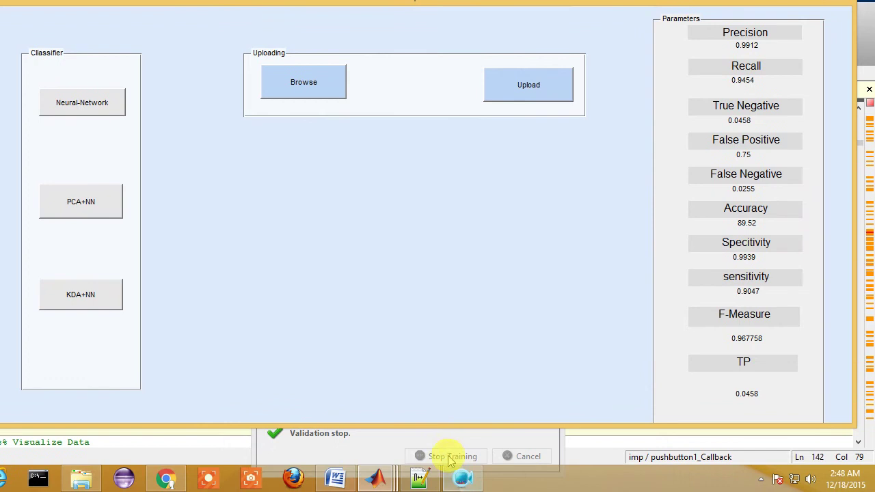
{"action": "left_click", "coordinate": [432, 477]}
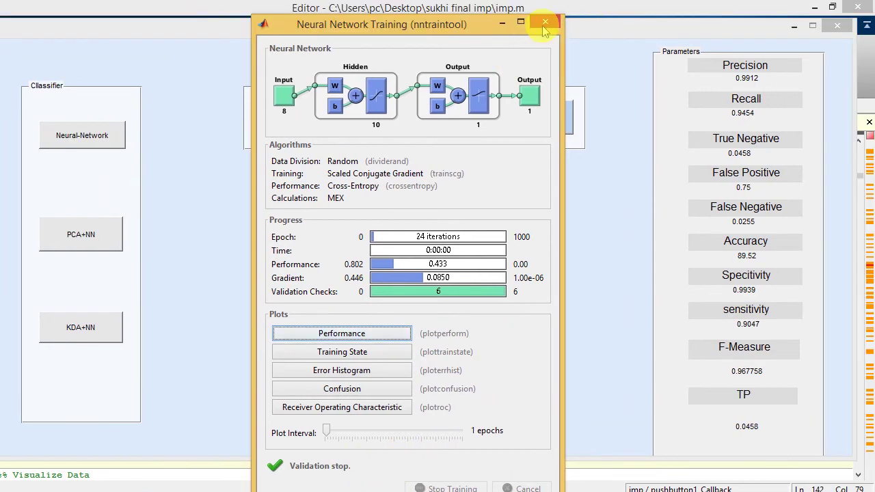
{"action": "left_click", "coordinate": [544, 26]}
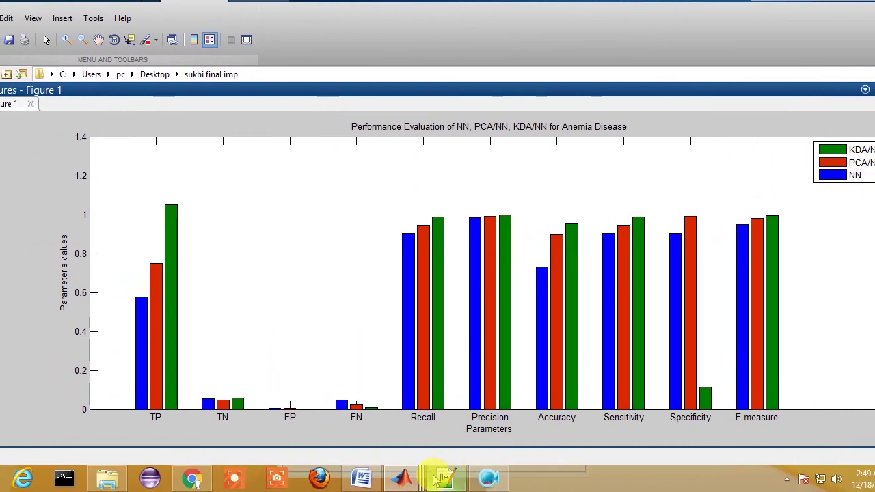
Bring the training window, then the imp GUI, forward to view KDA+NN results with accuracy 95.278.
{"action": "mouse_move", "coordinate": [478, 491]}
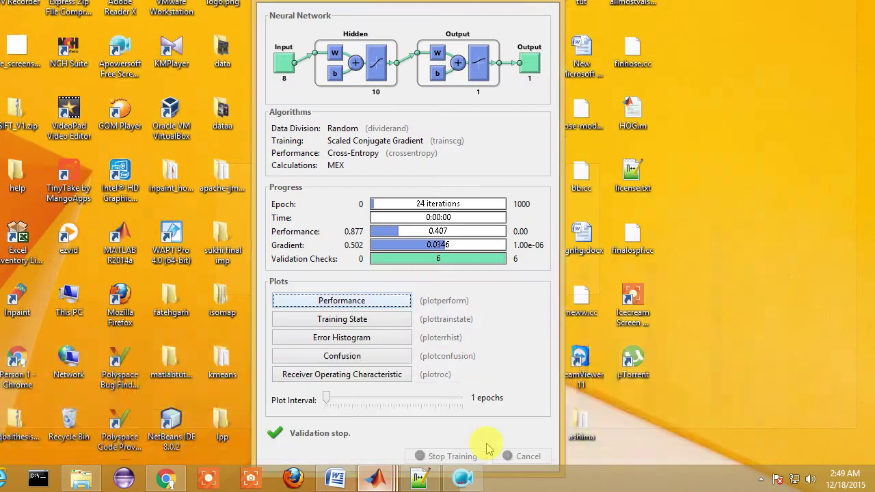
{"action": "left_click", "coordinate": [485, 445]}
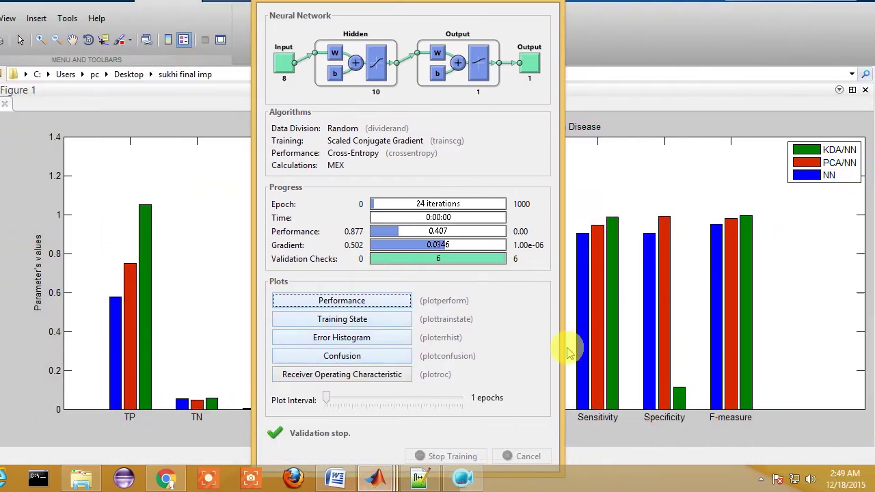
{"action": "mouse_move", "coordinate": [437, 471]}
{"action": "left_click", "coordinate": [439, 432]}
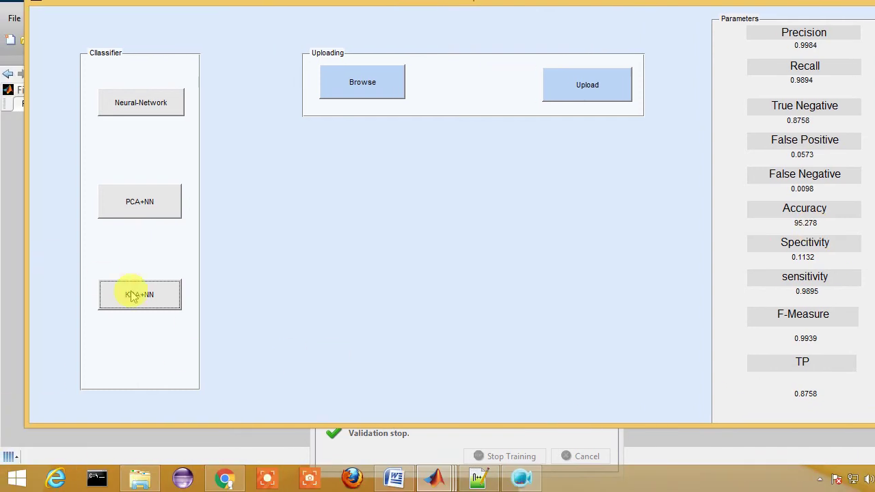
{"action": "left_click", "coordinate": [83, 284]}
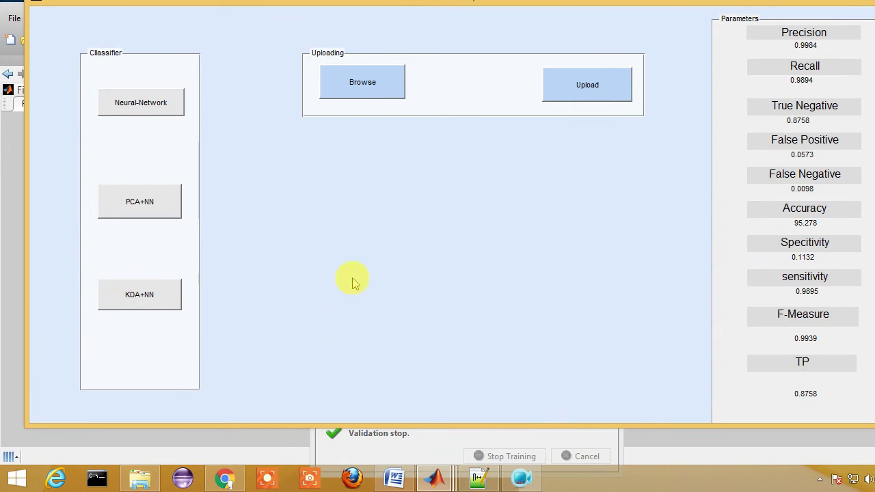
Raise the training window and the NN vs PCA/NN vs KDA/NN chart, then return to anemea.txt.
{"action": "left_click", "coordinate": [509, 449]}
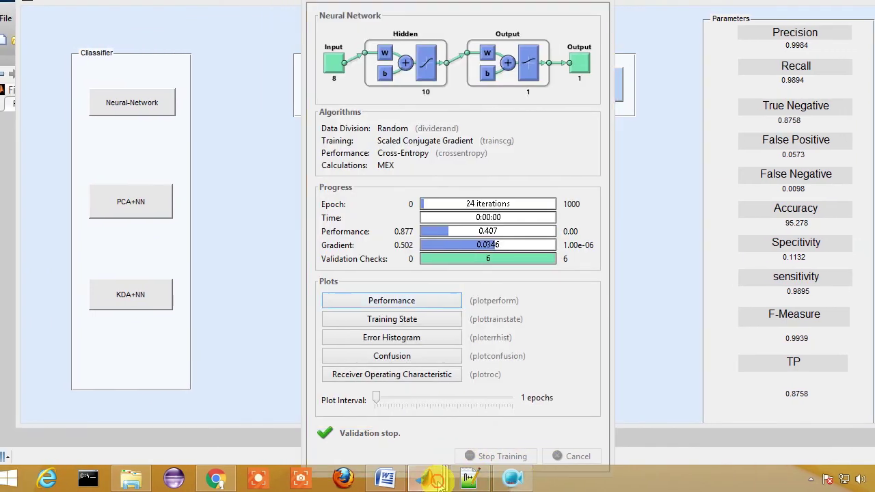
{"action": "mouse_move", "coordinate": [434, 482]}
{"action": "left_click", "coordinate": [191, 438]}
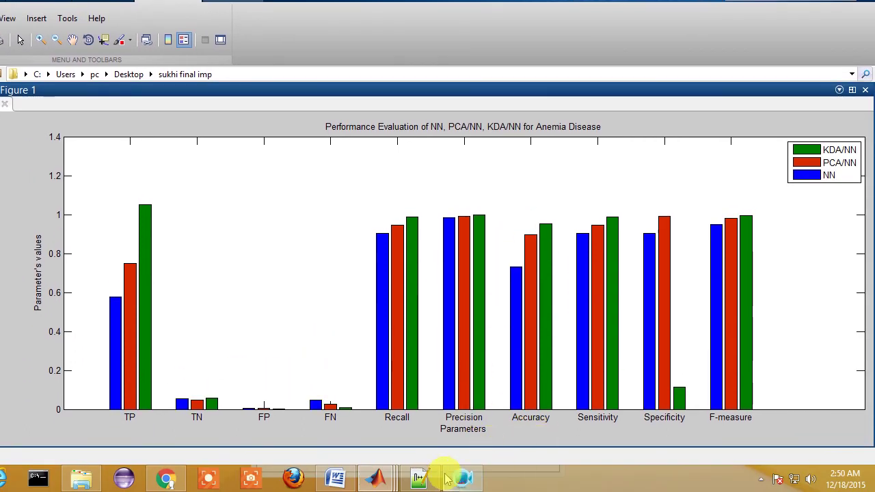
{"action": "left_click", "coordinate": [562, 383]}
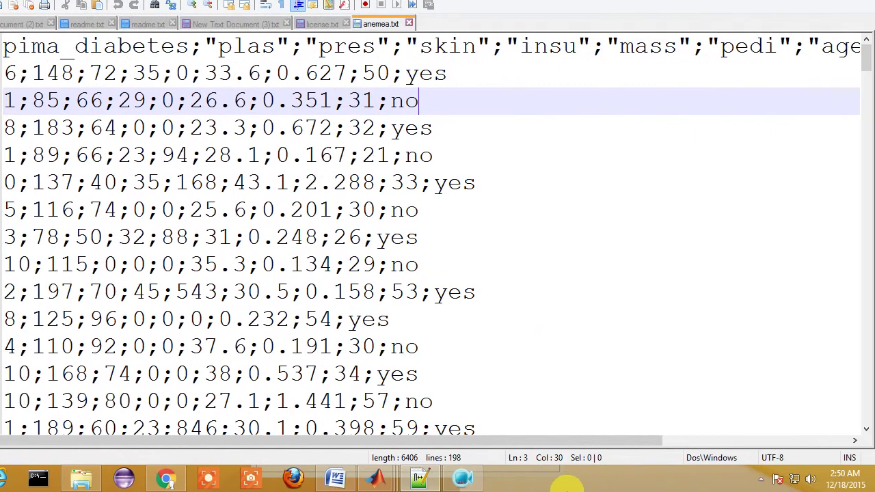
Switch back to Notepad++ and show the license.txt tab.
{"action": "left_click", "coordinate": [478, 484]}
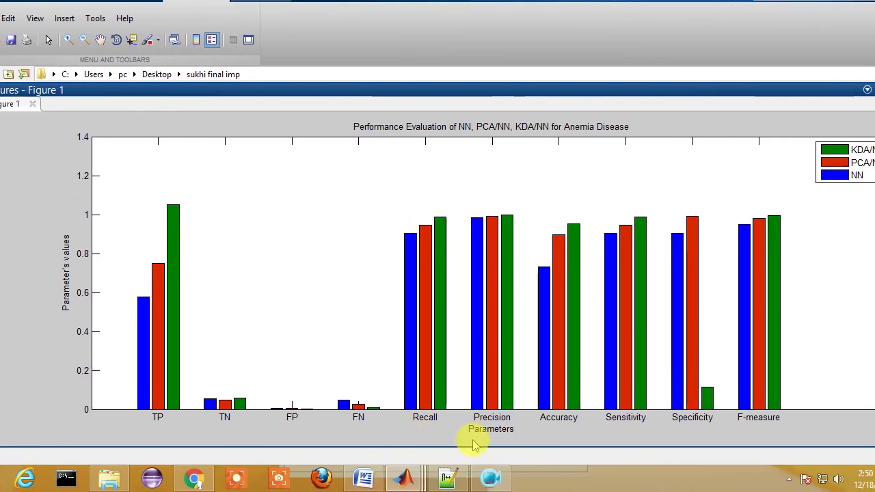
{"action": "mouse_move", "coordinate": [450, 482]}
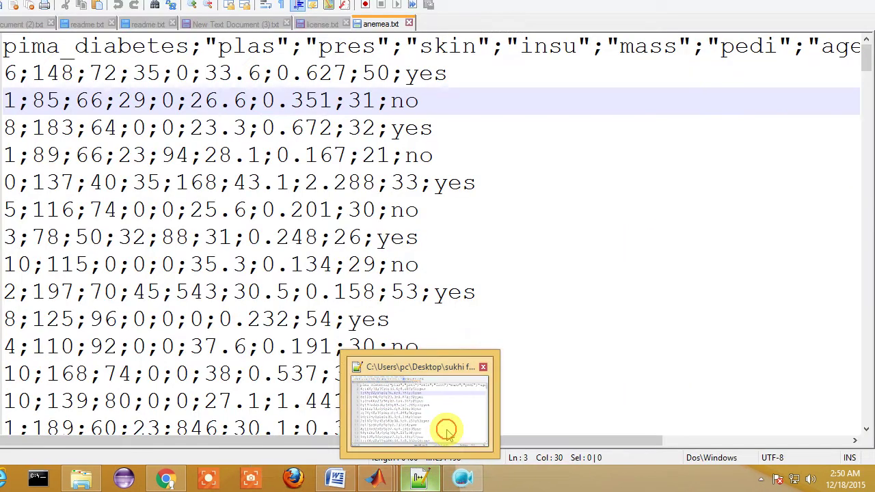
{"action": "left_click", "coordinate": [458, 420]}
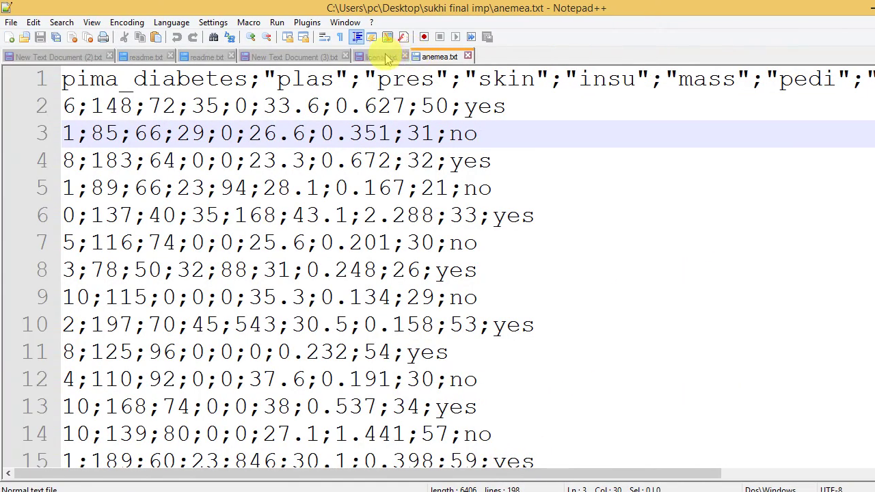
{"action": "left_click", "coordinate": [386, 58]}
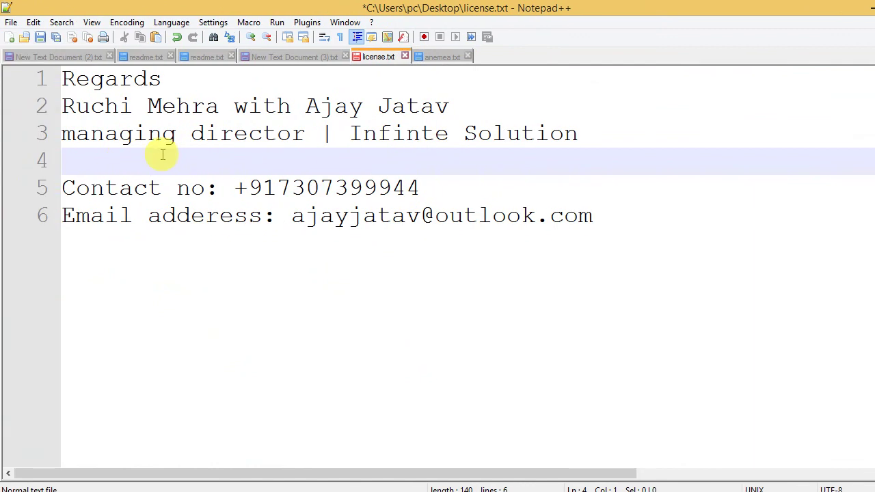
Select the first two signature lines, then place the cursor on empty line 4.
{"action": "left_click_drag", "start_coordinate": [69, 78], "coordinate": [445, 104]}
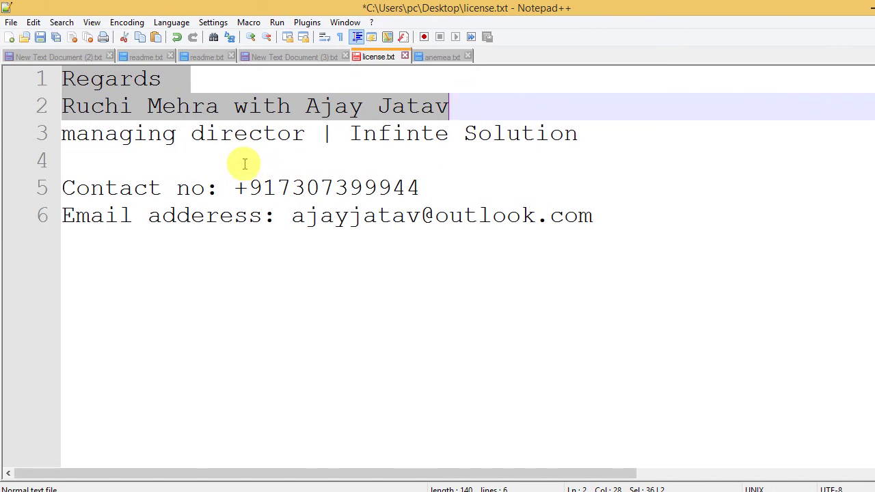
{"action": "left_click", "coordinate": [298, 160]}
{"action": "left_click", "coordinate": [413, 145]}
Enter the company website address on line 4 and select the new line to check it.
{"action": "left_click", "coordinate": [250, 152]}
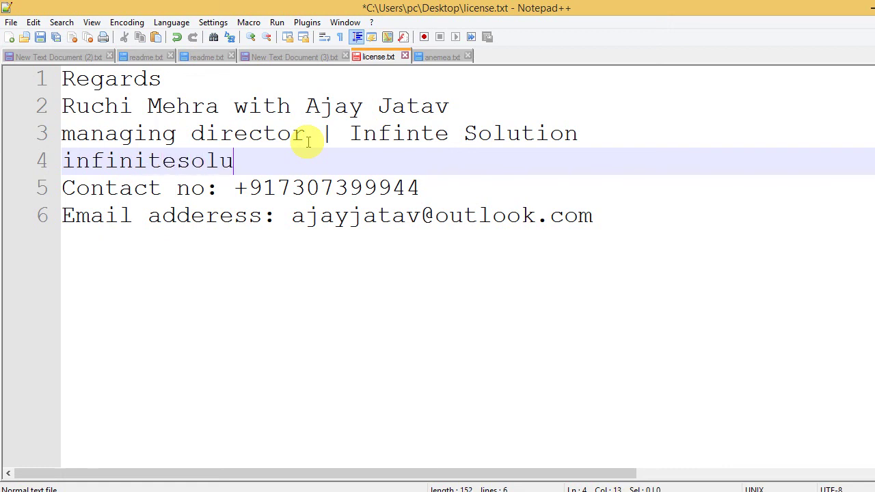
{"action": "type", "text": "ion.in"}
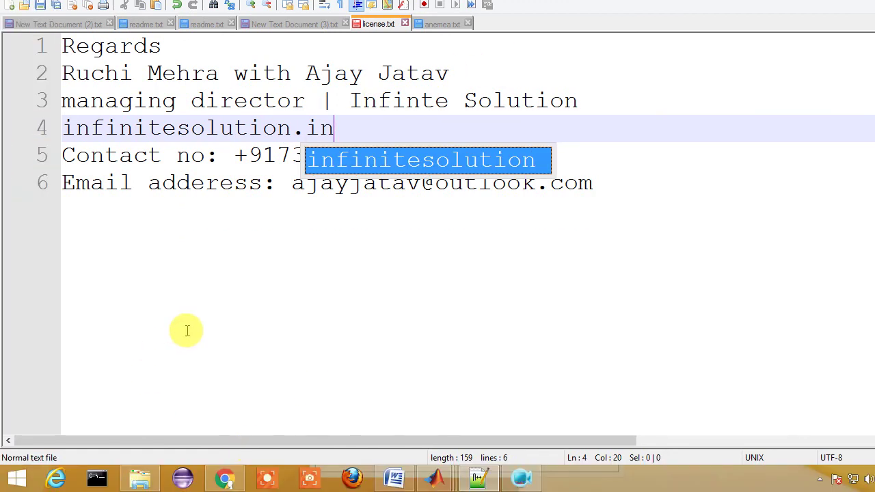
{"action": "key", "text": "ctrl+End"}
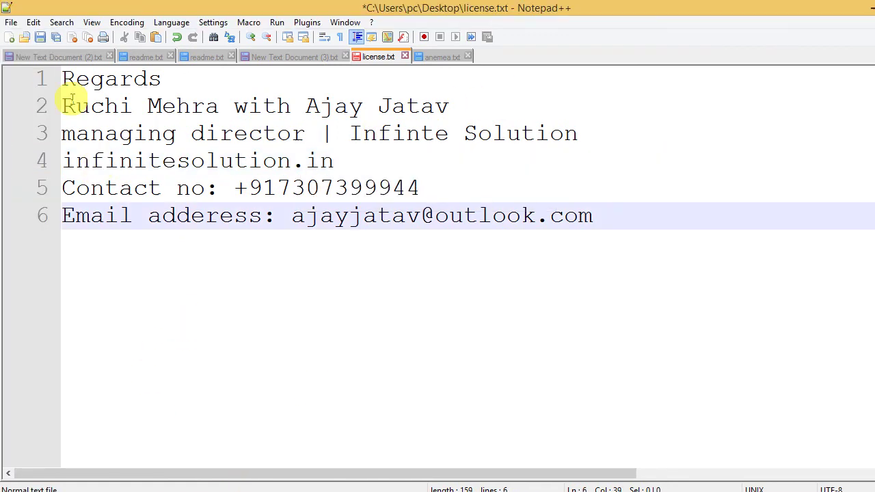
{"action": "left_click_drag", "start_coordinate": [377, 164], "coordinate": [39, 167]}
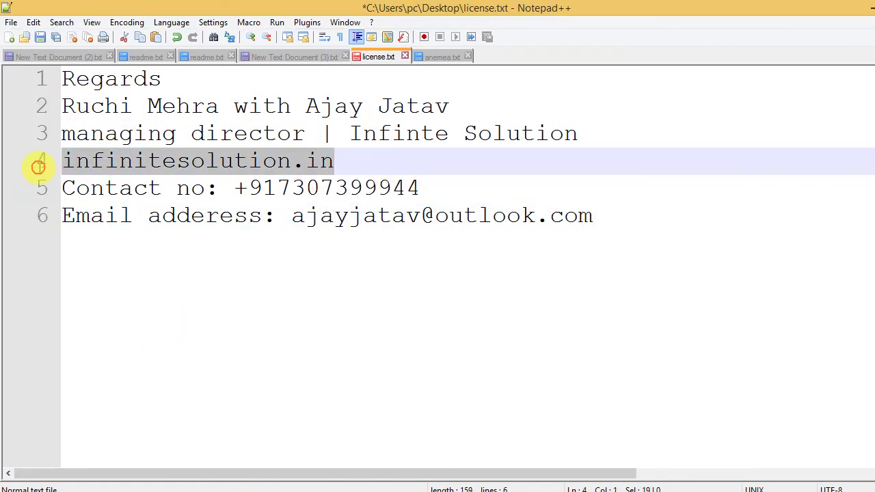
{"action": "left_click", "coordinate": [150, 215]}
Select and review the contact number line, the email line and the word 'Regards'.
{"action": "left_click", "coordinate": [268, 198]}
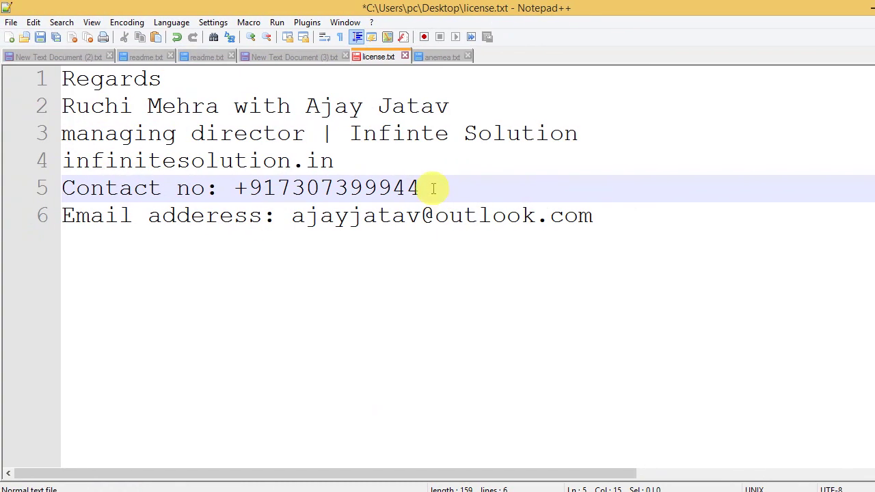
{"action": "left_click_drag", "start_coordinate": [428, 188], "coordinate": [204, 188]}
{"action": "left_click", "coordinate": [273, 198]}
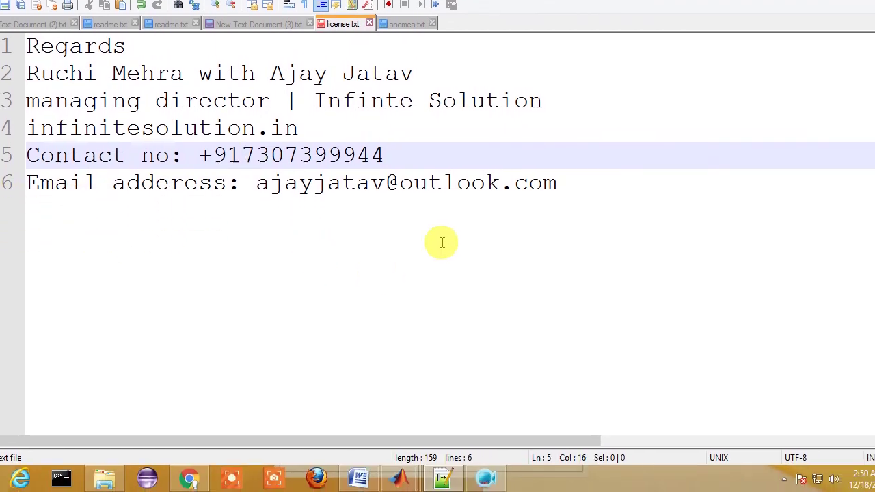
{"action": "key", "text": "ctrl+End"}
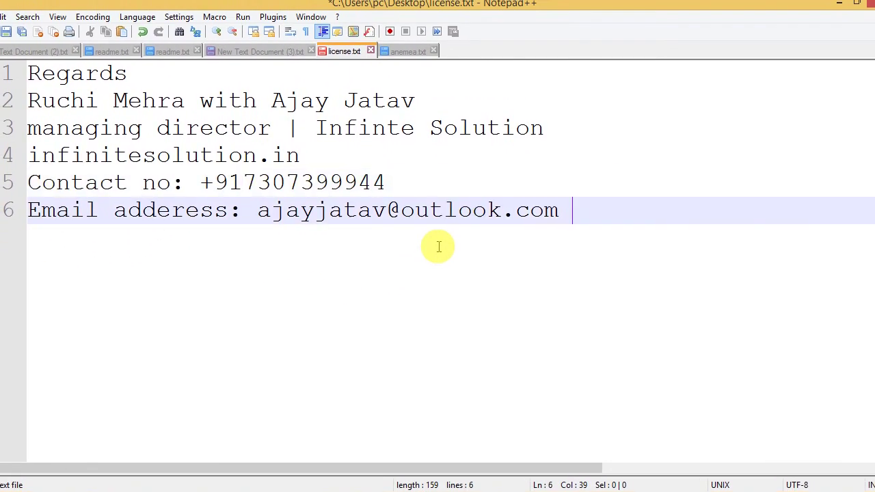
{"action": "key", "text": "shift+Home"}
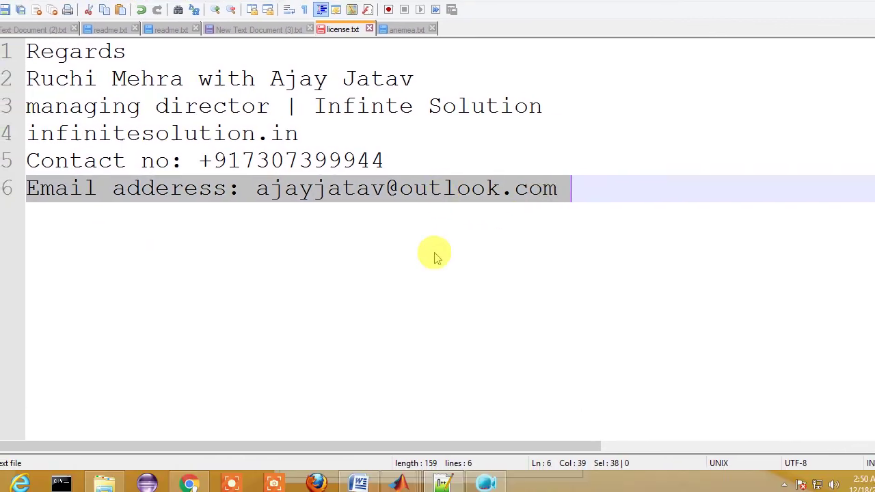
{"action": "key", "text": "Right"}
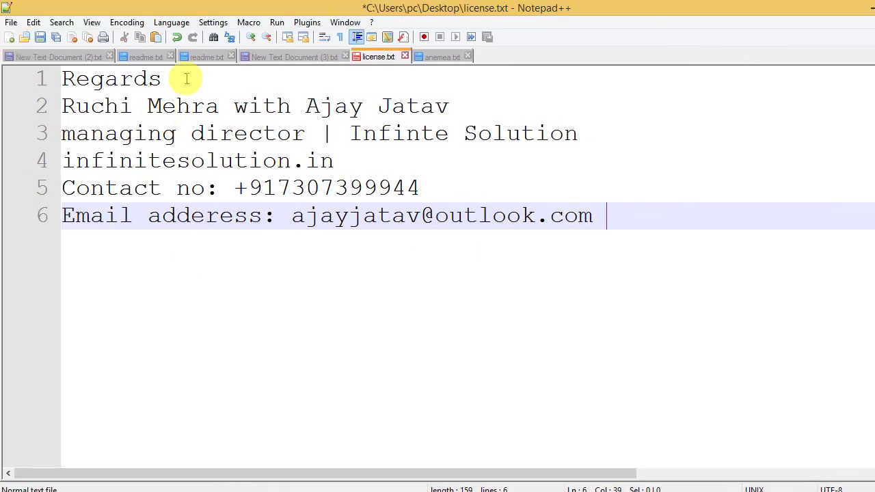
{"action": "double_click", "coordinate": [27, 46]}
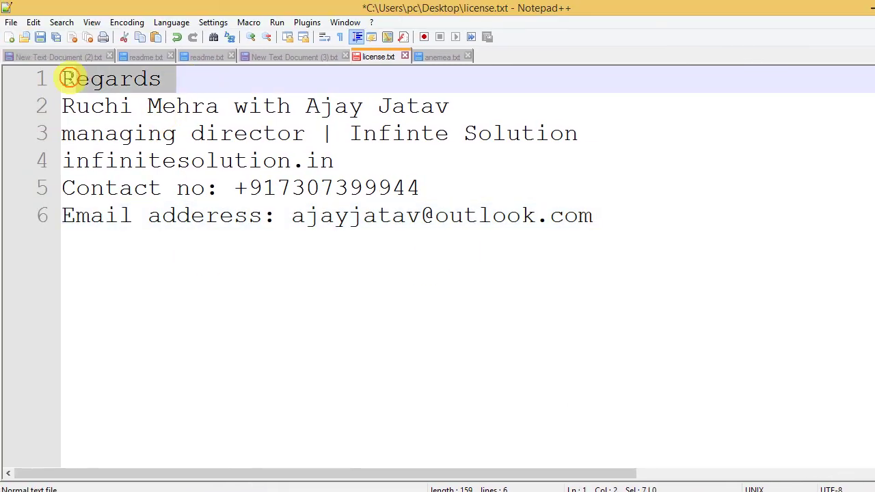
{"action": "key", "text": "ctrl+End"}
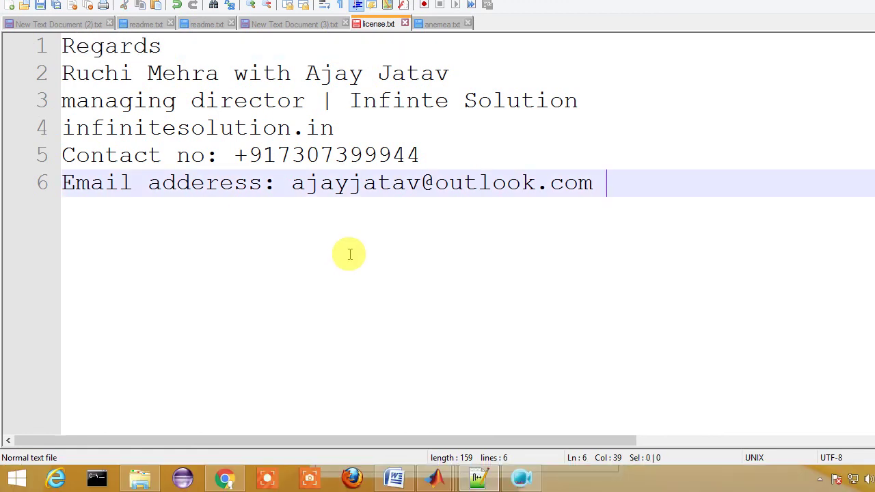